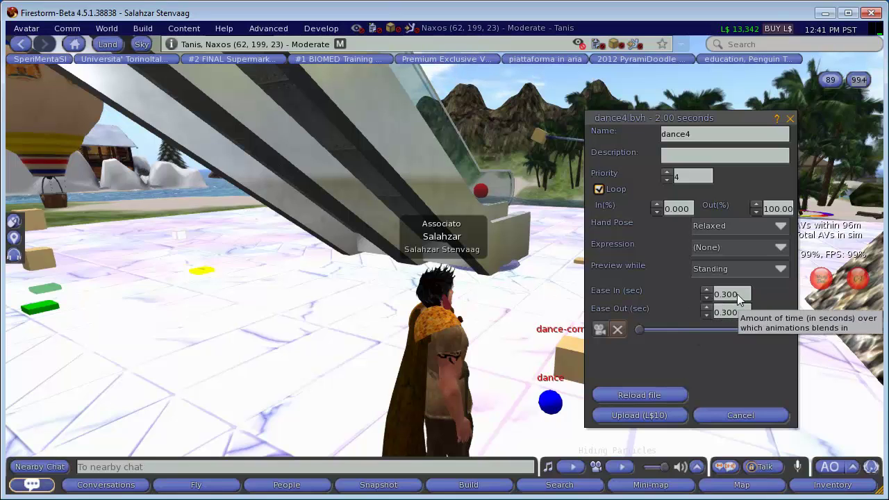
Set both the Ease In and Ease Out of the dance4 animation to 1 second
{"action": "left_click_drag", "start_coordinate": [738, 295], "coordinate": [707, 294]}
{"action": "type", "text": "1"}
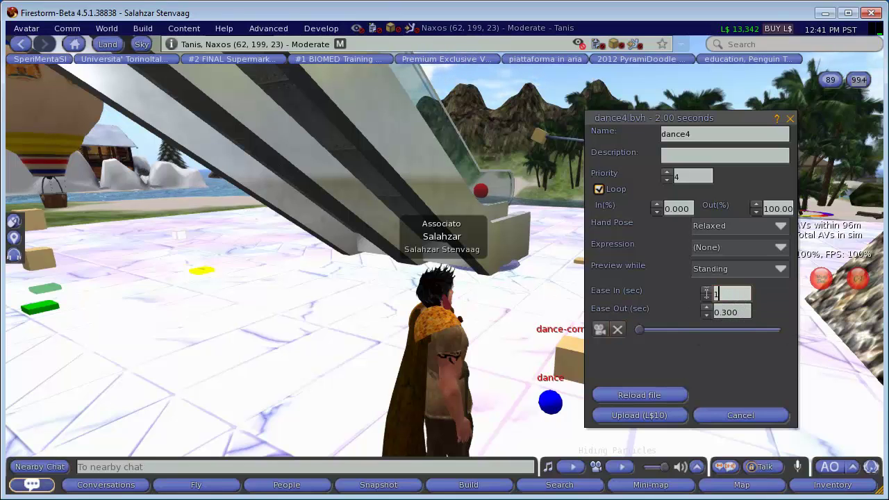
{"action": "key", "text": "Tab"}
{"action": "type", "text": "1"}
{"action": "key", "text": "Tab"}
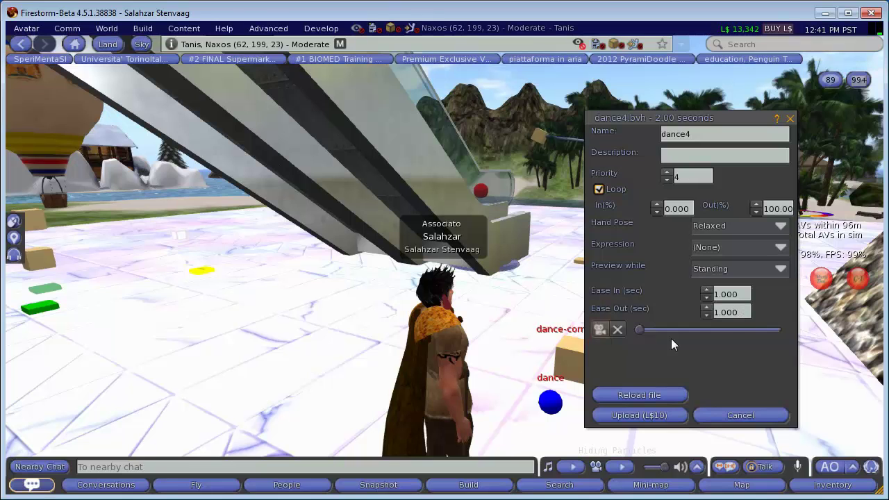
Preview the dance4 animation on the avatar, stop the playback and cancel the upload
{"action": "left_click", "coordinate": [601, 331]}
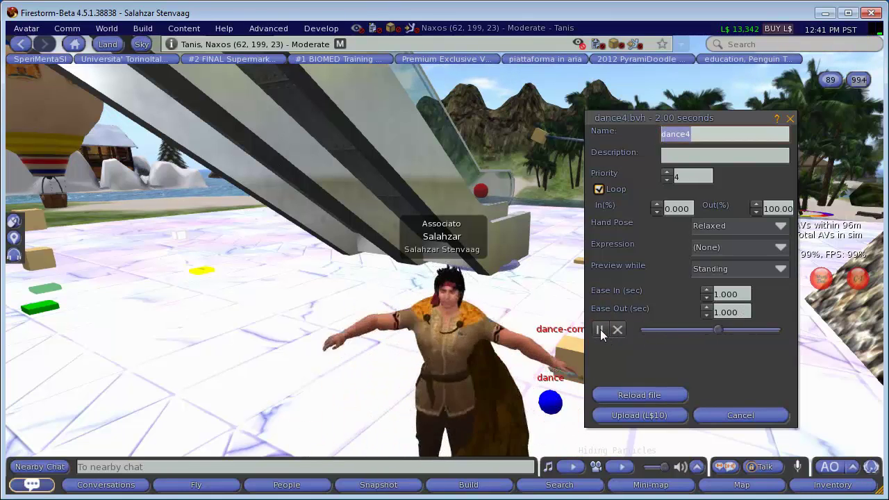
{"action": "left_click", "coordinate": [600, 329]}
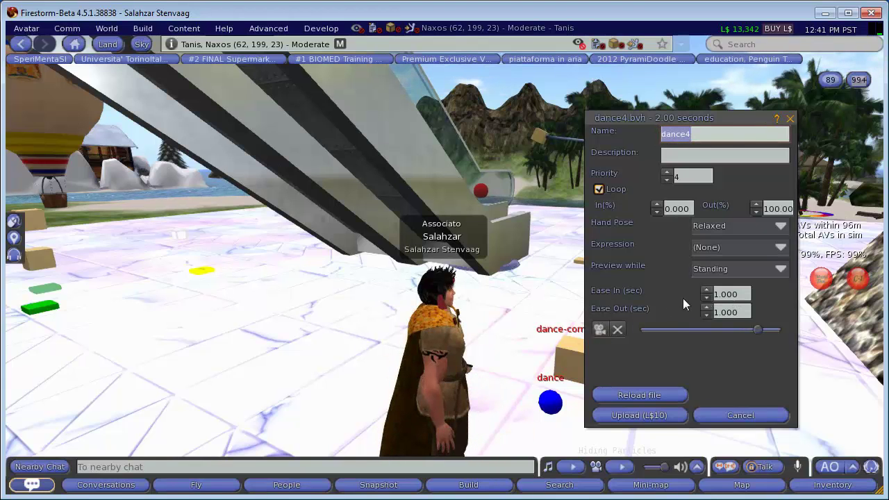
{"action": "left_click", "coordinate": [736, 296]}
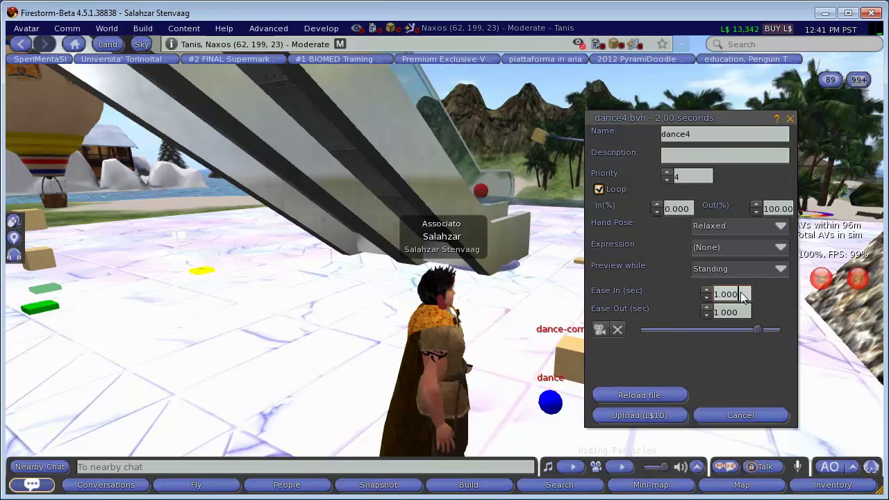
{"action": "left_click", "coordinate": [717, 415]}
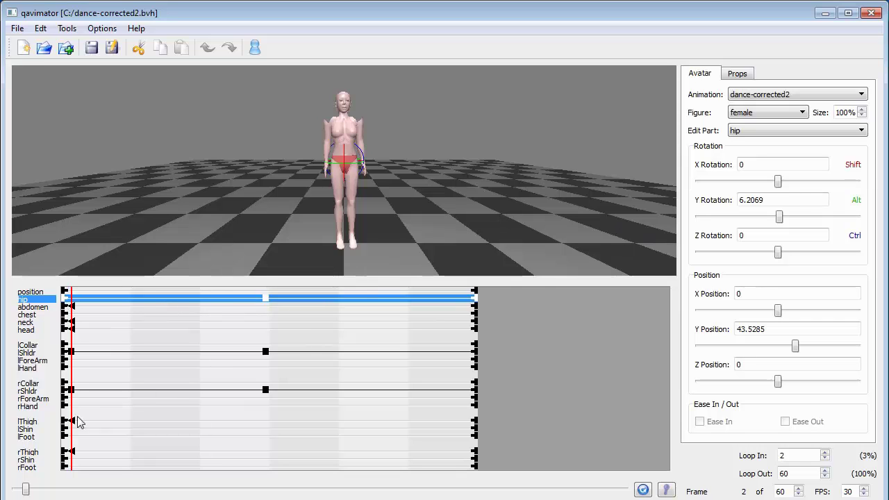
In qavimator, examine the hip and left shoulder keyframes of dance-corrected2 at frames 30 and 60
{"action": "mouse_move", "coordinate": [70, 406]}
{"action": "left_mouse_down"}
{"action": "mouse_move", "coordinate": [480, 414]}
{"action": "mouse_move", "coordinate": [218, 448]}
{"action": "mouse_move", "coordinate": [265, 446]}
{"action": "left_mouse_up"}
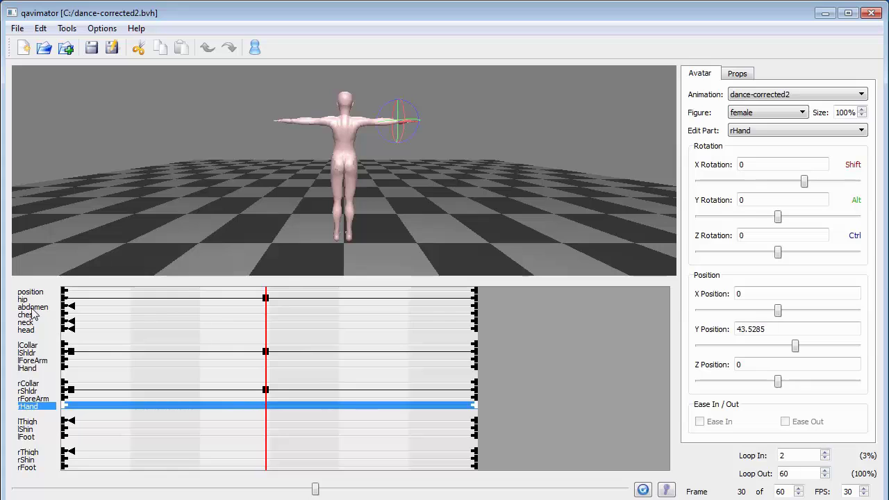
{"action": "left_click", "coordinate": [269, 300]}
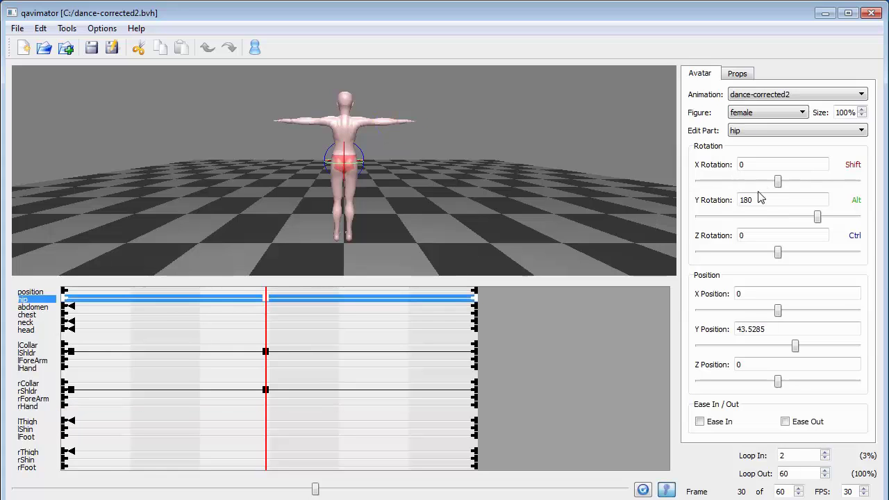
{"action": "left_click", "coordinate": [475, 353]}
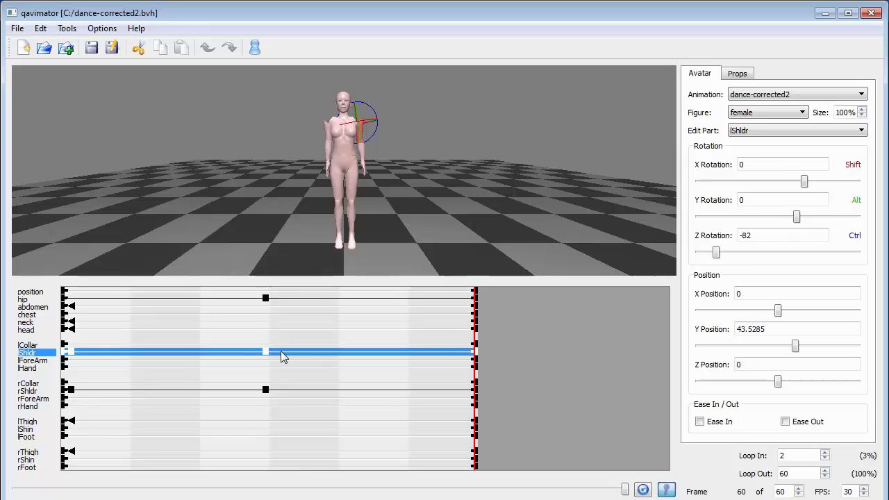
{"action": "left_click_drag", "start_coordinate": [282, 356], "coordinate": [475, 354]}
{"action": "left_click", "coordinate": [340, 159]}
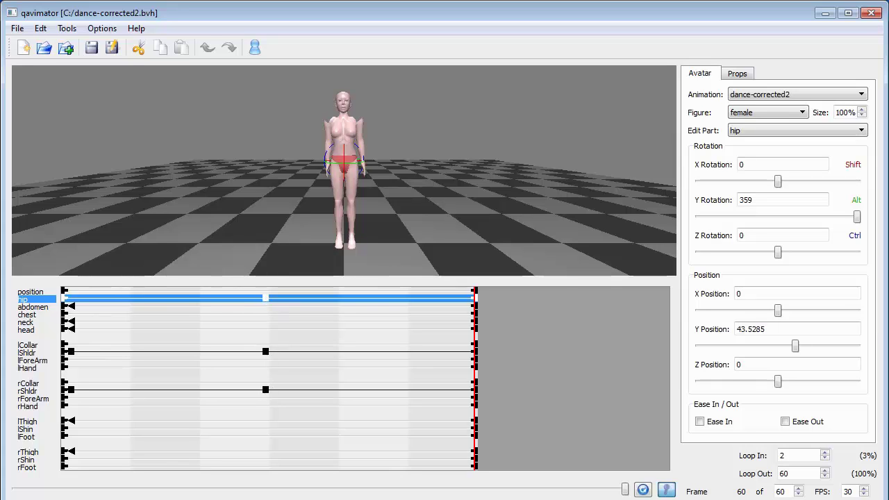
Switch to Firestorm, sit on the blue dance ball to watch its animation, and stand up again
{"action": "key", "text": "alt+Tab"}
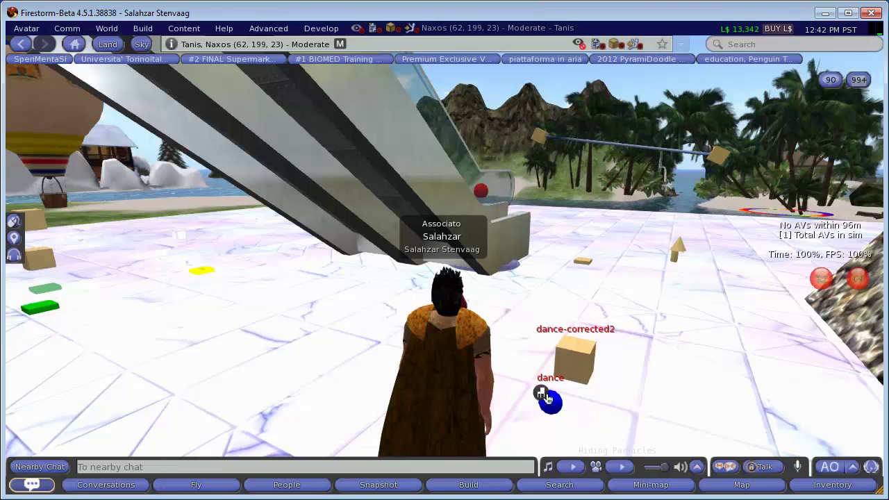
{"action": "left_click", "coordinate": [547, 398]}
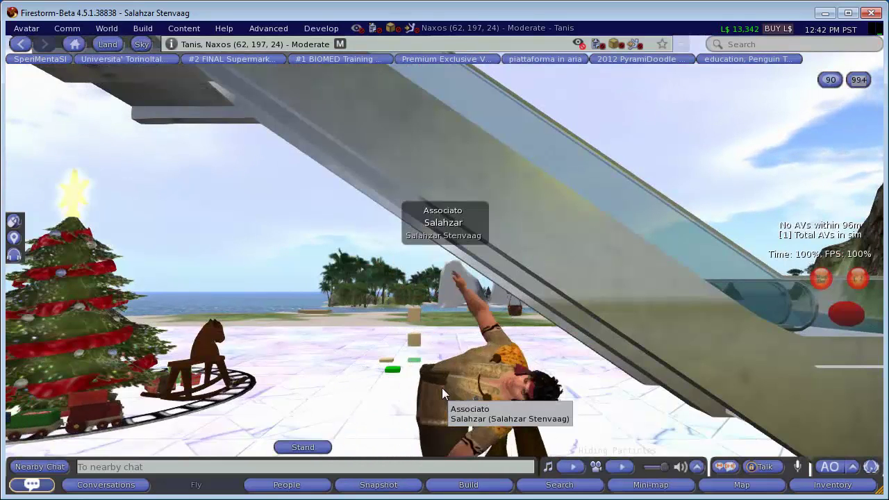
{"action": "left_click", "coordinate": [314, 448]}
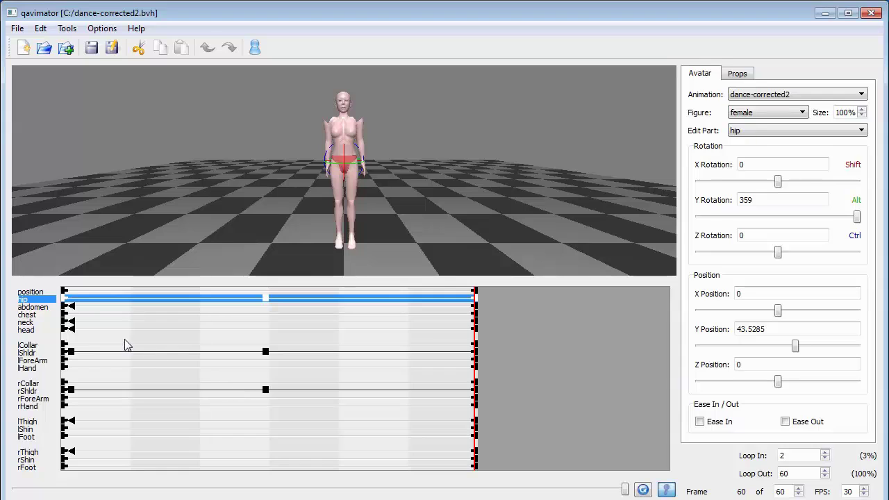
In qavimator, compare the abdomen's keyframes at frames 1 and 2 and examine the neck's keyframe at frame 2
{"action": "left_click", "coordinate": [72, 308]}
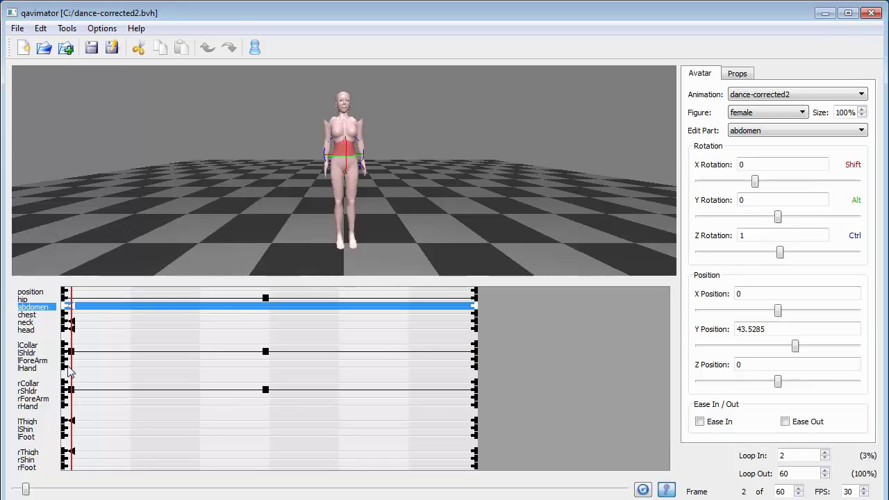
{"action": "left_click", "coordinate": [72, 322]}
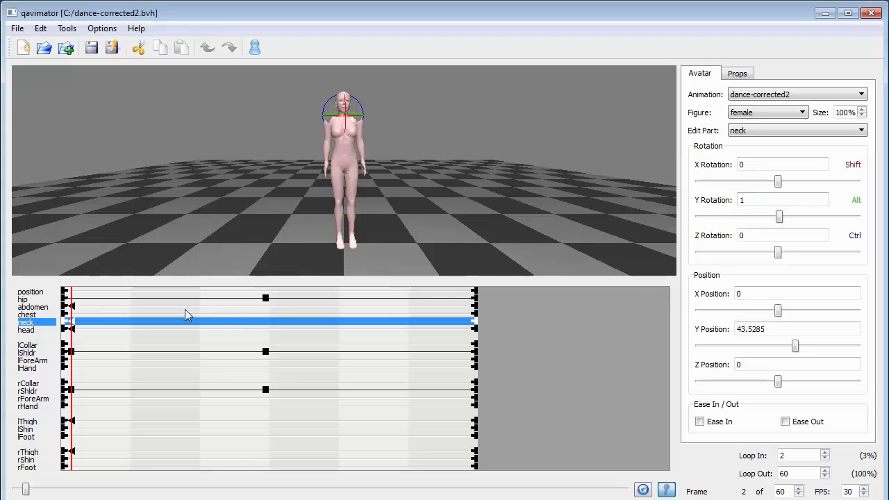
{"action": "left_click", "coordinate": [64, 307]}
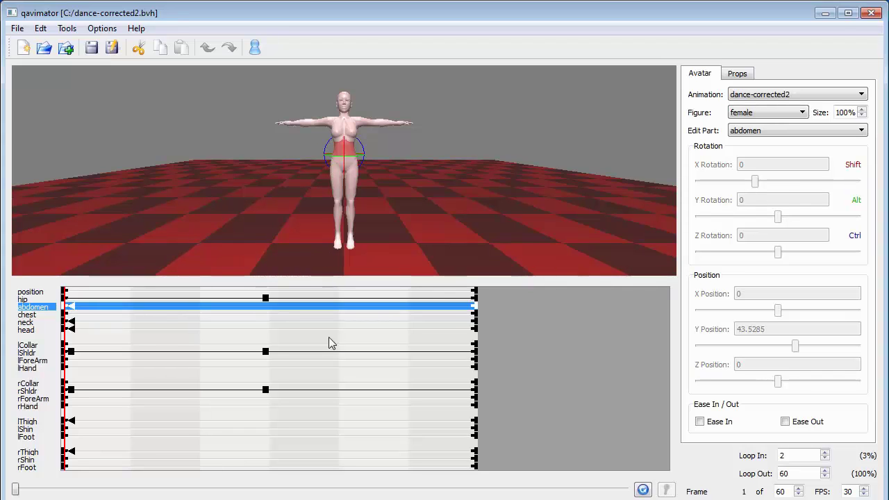
{"action": "left_click", "coordinate": [72, 322]}
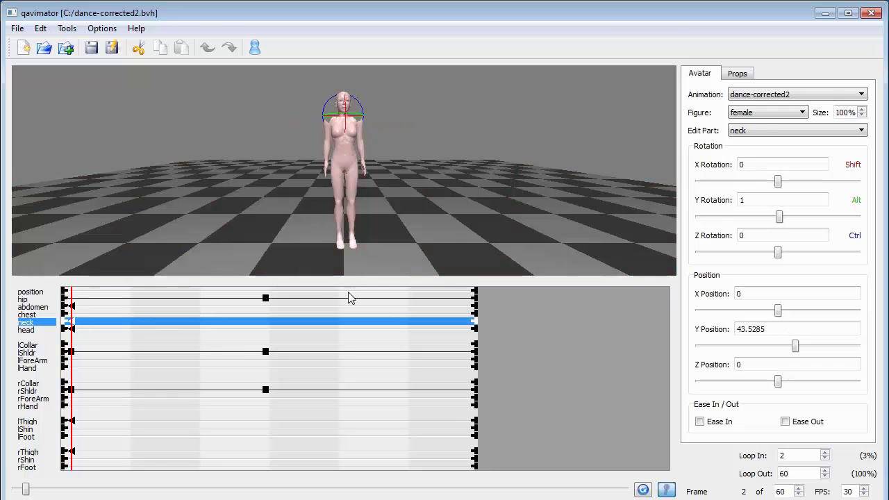
Enter 1 as the neck's Y rotation at frame 2 and select the head's keyframe there
{"action": "left_click", "coordinate": [742, 201]}
{"action": "key", "text": "BackSpace"}
{"action": "type", "text": "1"}
{"action": "left_click", "coordinate": [70, 330]}
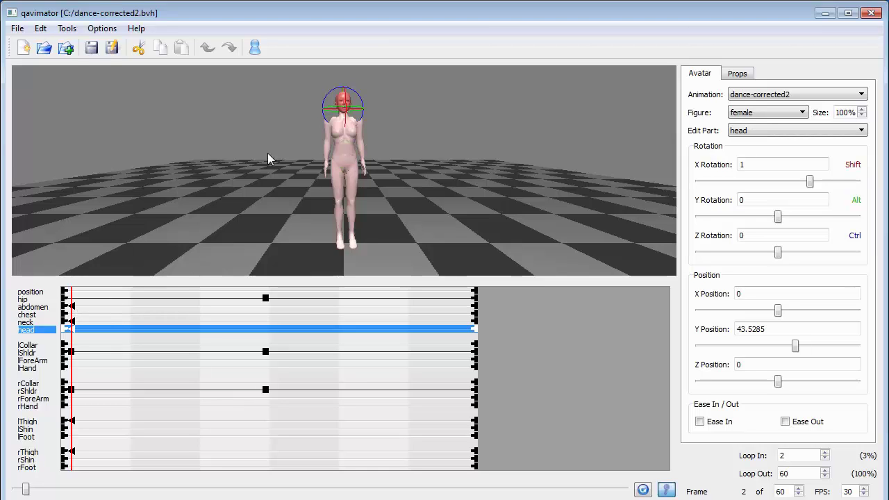
Set the abdomen's rotation at frame 2 to X 0, Y -1 and Z -16
{"action": "left_click", "coordinate": [348, 154]}
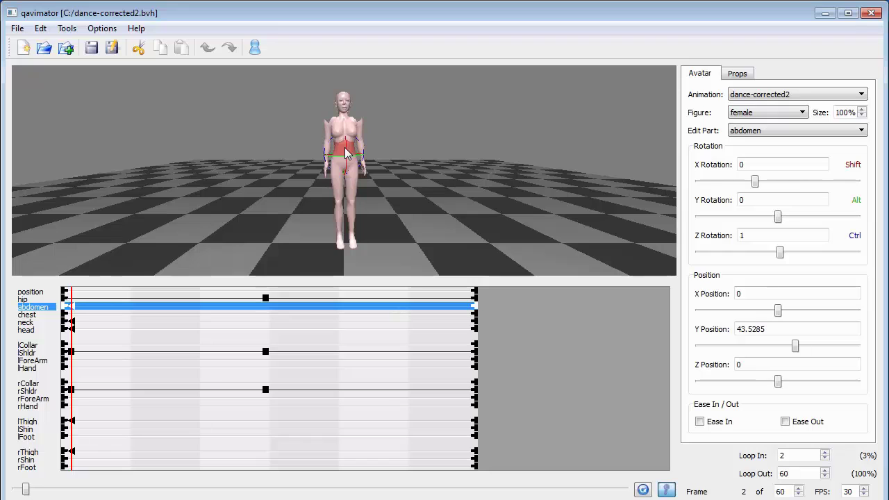
{"action": "left_click_drag", "start_coordinate": [755, 183], "coordinate": [751, 185]}
{"action": "key", "text": "shift+Tab"}
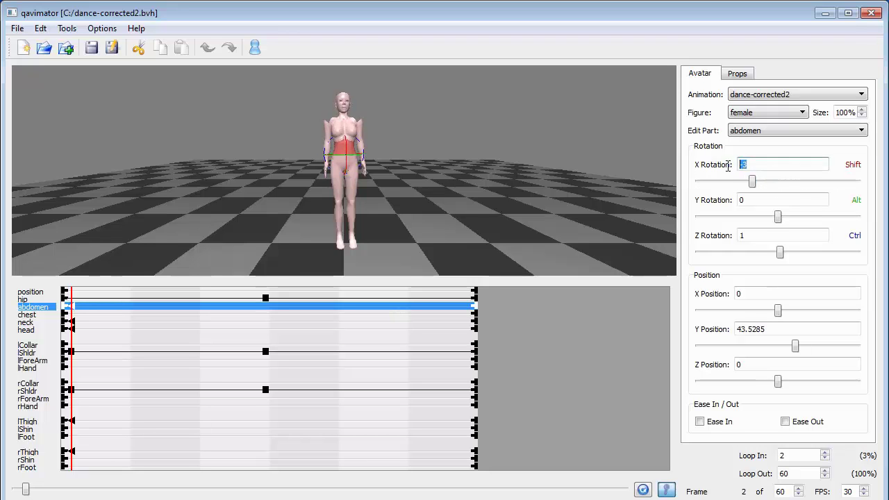
{"action": "key", "text": "Tab"}
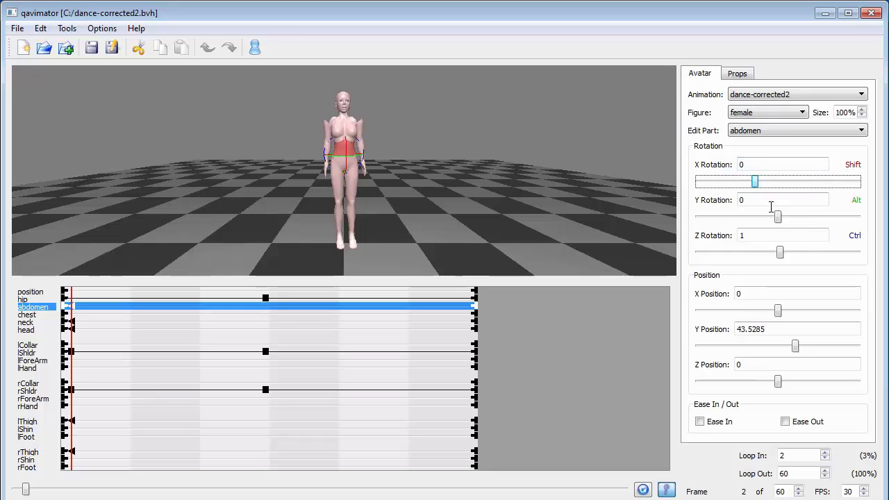
{"action": "mouse_move", "coordinate": [778, 219]}
{"action": "left_mouse_down"}
{"action": "mouse_move", "coordinate": [749, 218]}
{"action": "mouse_move", "coordinate": [774, 218]}
{"action": "left_mouse_up"}
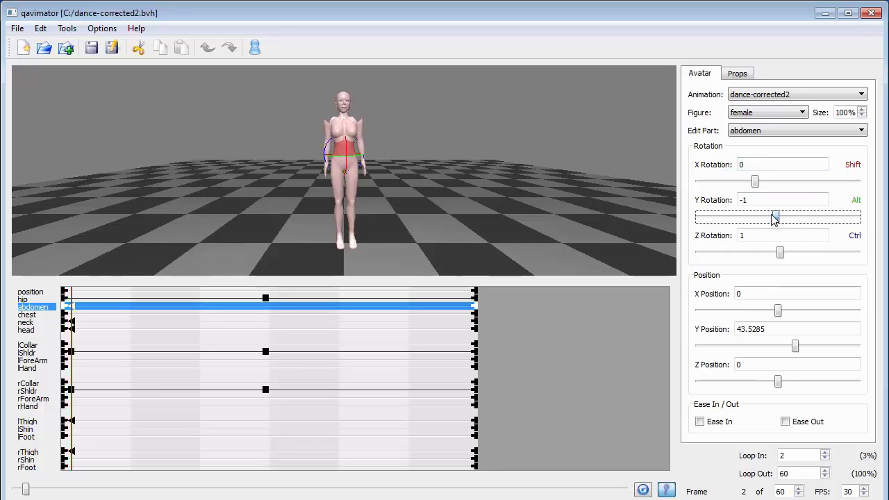
{"action": "left_click_drag", "start_coordinate": [780, 254], "coordinate": [747, 263]}
{"action": "left_click", "coordinate": [756, 237]}
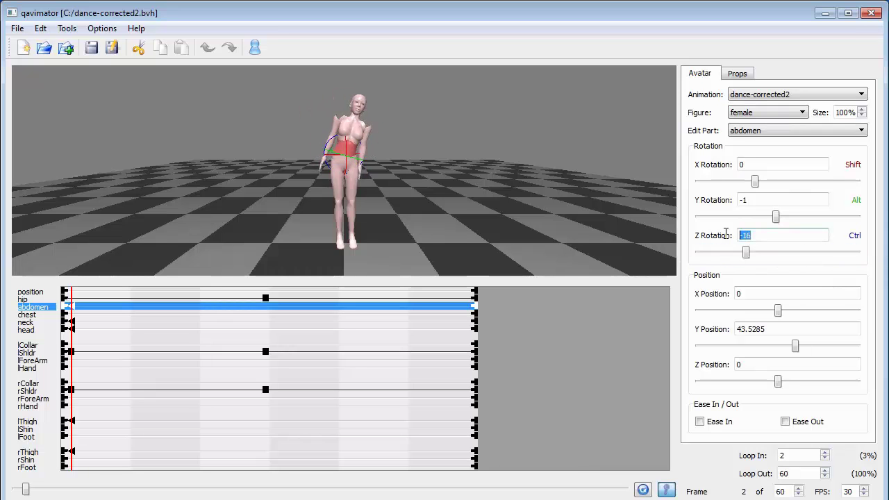
{"action": "key", "text": "Tab"}
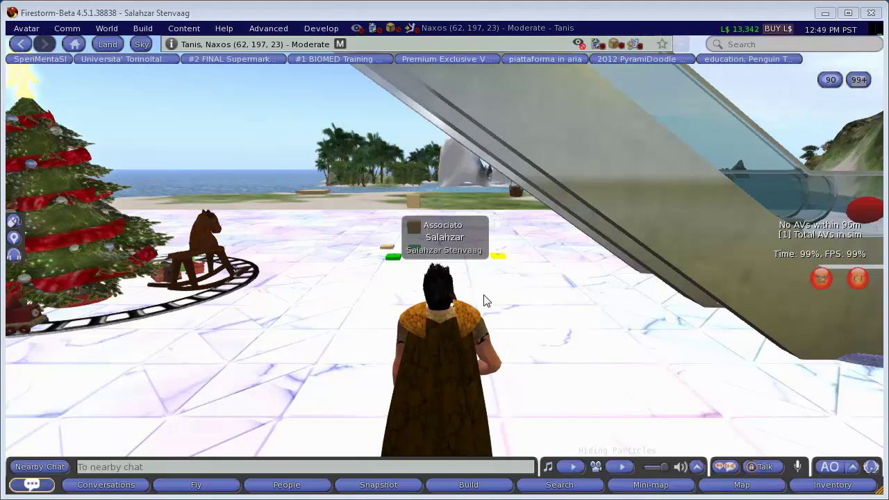
In Firestorm, turn the avatar toward a free area of the floor and create a box beside it
{"action": "left_click_drag", "start_coordinate": [506, 326], "coordinate": [446, 266], "text": "alt"}
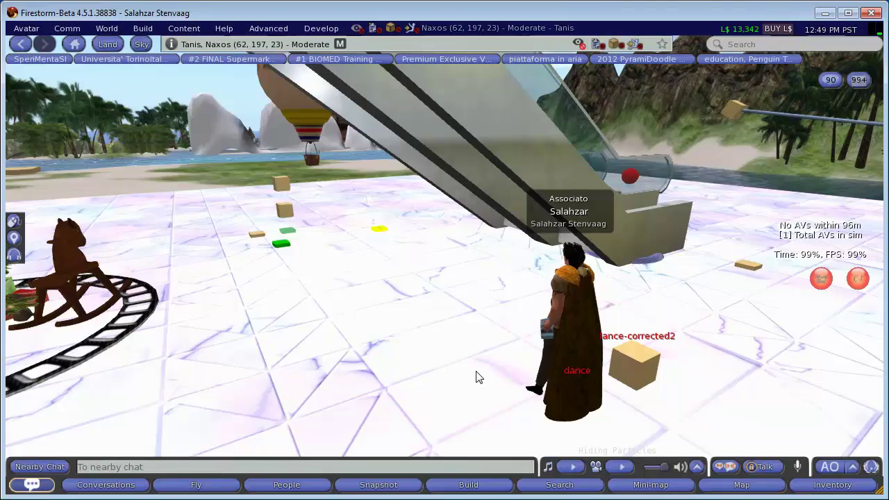
{"action": "key", "text": "Left"}
{"action": "key", "text": "Left"}
{"action": "key", "text": "Left"}
{"action": "key", "text": "Left"}
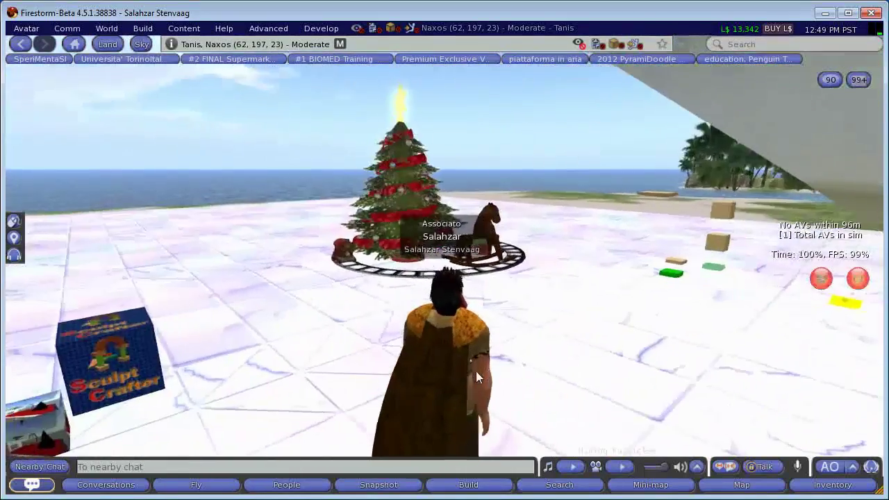
{"action": "key", "text": "Left"}
{"action": "key", "text": "Left"}
{"action": "key", "text": "Left"}
{"action": "key", "text": "Left"}
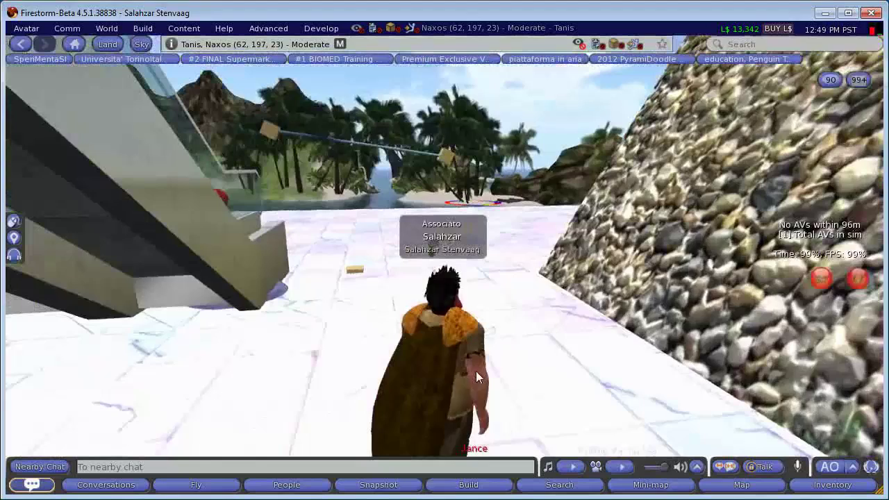
{"action": "right_click", "coordinate": [596, 401]}
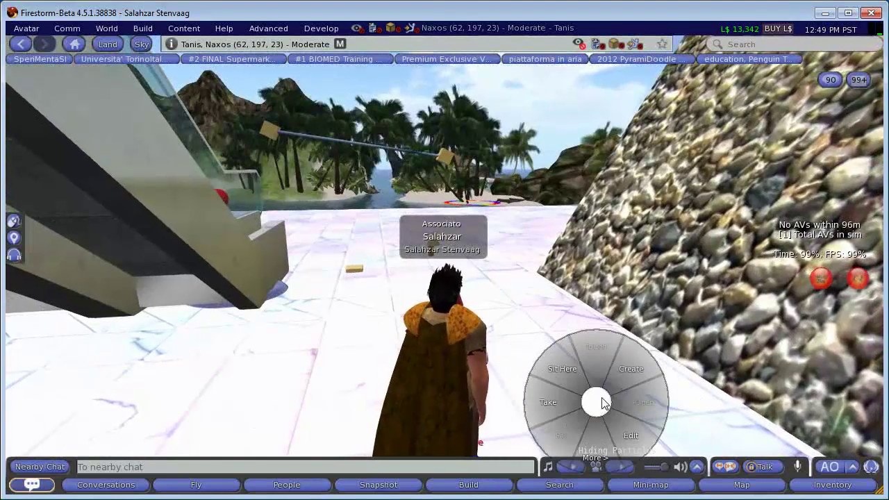
{"action": "left_click", "coordinate": [631, 368]}
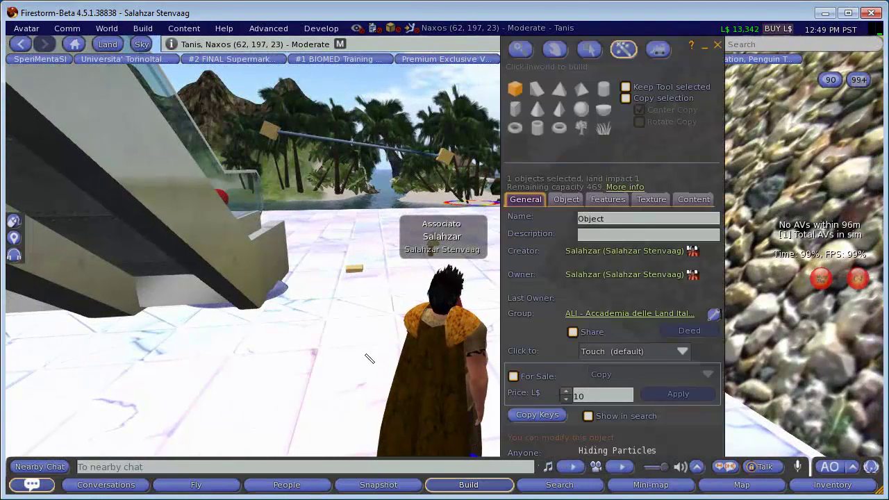
{"action": "left_click", "coordinate": [333, 370]}
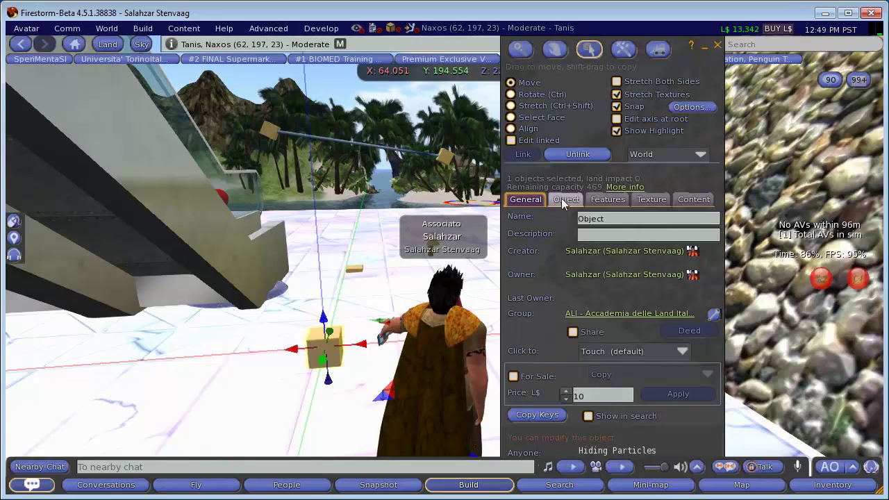
Change the new box's shape type to Sphere
{"action": "left_click", "coordinate": [563, 199]}
{"action": "left_click", "coordinate": [631, 219]}
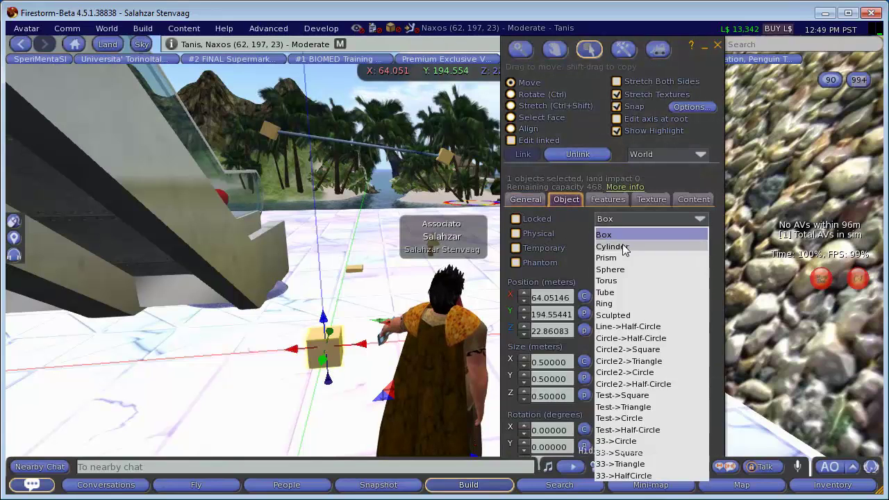
{"action": "left_click", "coordinate": [618, 270]}
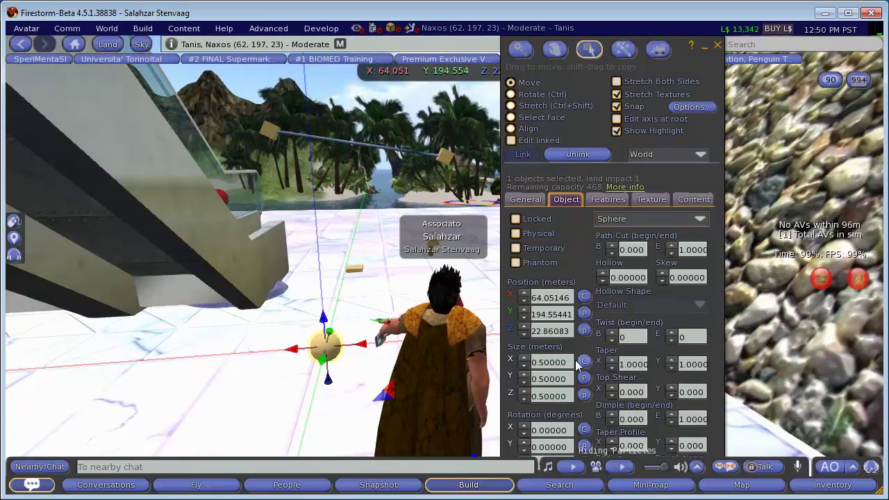
Set the sphere's X, Y and Z size to 0.3 meters each
{"action": "left_click", "coordinate": [549, 362]}
{"action": "type", "text": "0.3"}
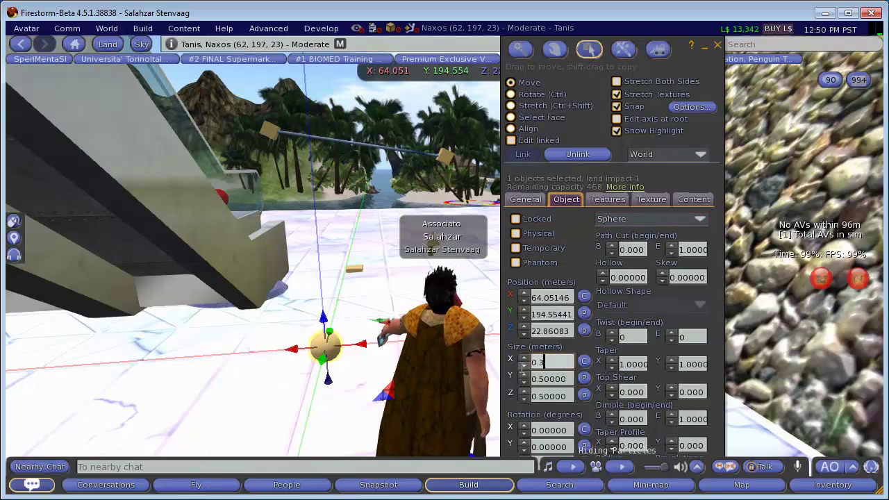
{"action": "key", "text": "Tab"}
{"action": "type", "text": "0.3"}
{"action": "key", "text": "Tab"}
{"action": "type", "text": "0"}
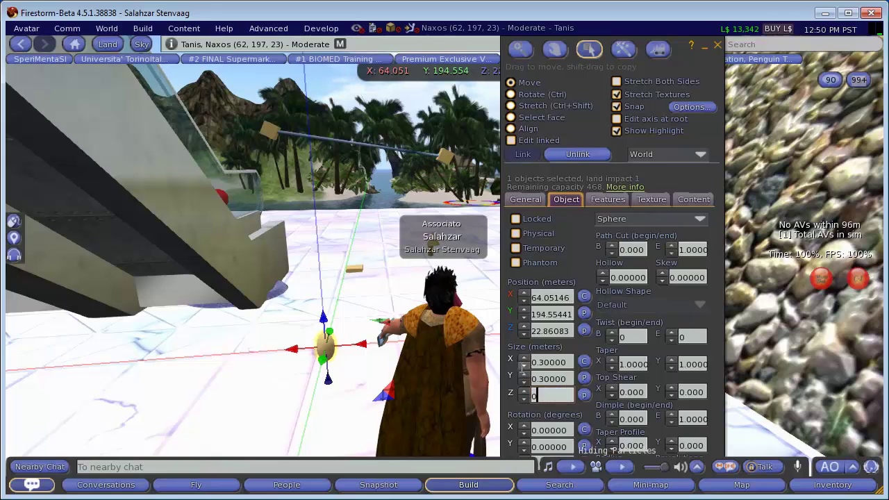
{"action": "key", "text": "Return"}
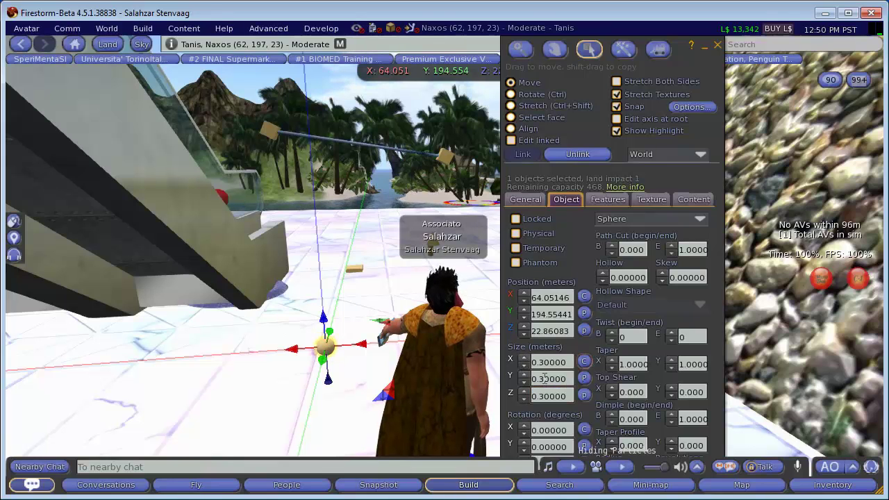
Replace the new sphere's wood texture with a blank one and set its color to pure blue (0, 0, 255)
{"action": "left_click", "coordinate": [653, 198]}
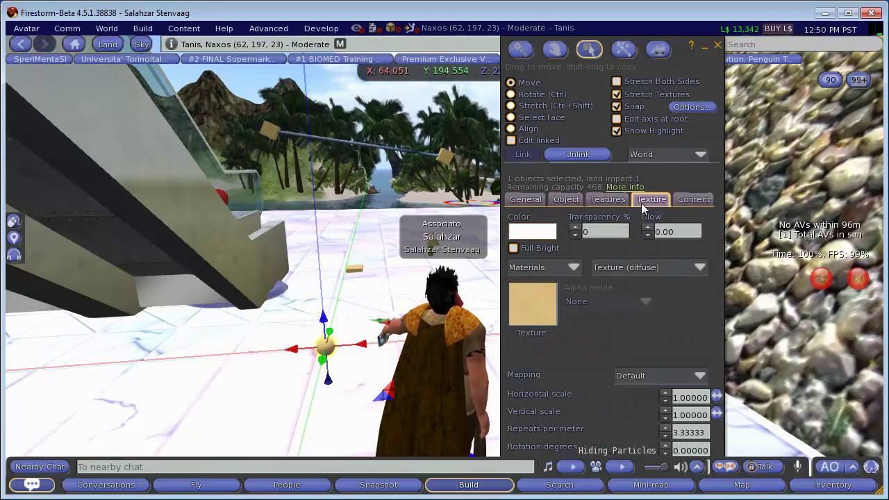
{"action": "left_click", "coordinate": [532, 300]}
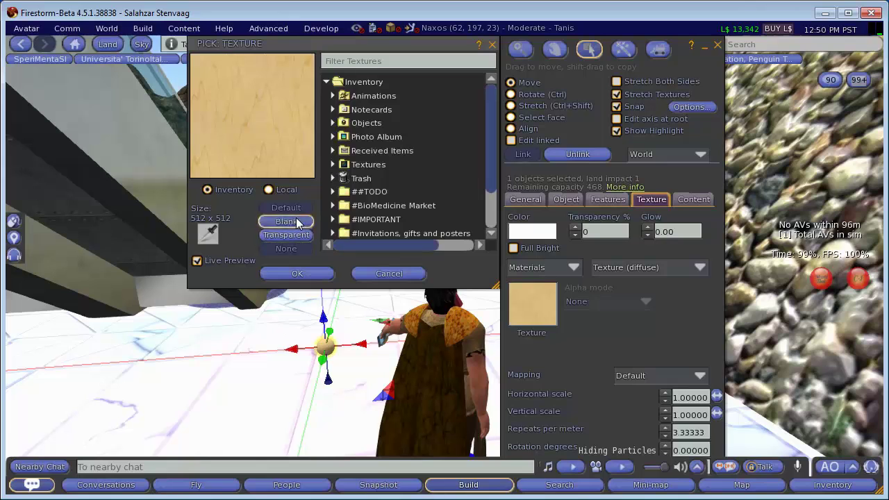
{"action": "left_click", "coordinate": [285, 221]}
{"action": "left_click", "coordinate": [298, 274]}
{"action": "left_click", "coordinate": [541, 235]}
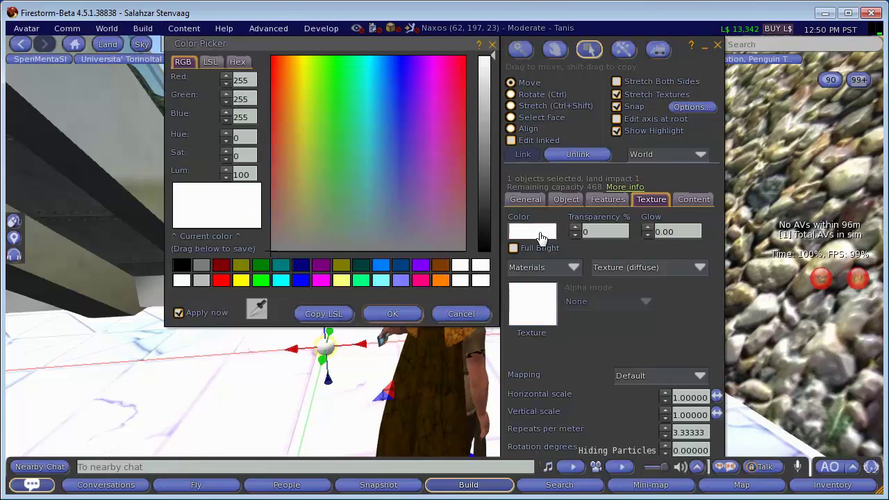
{"action": "left_click", "coordinate": [305, 278]}
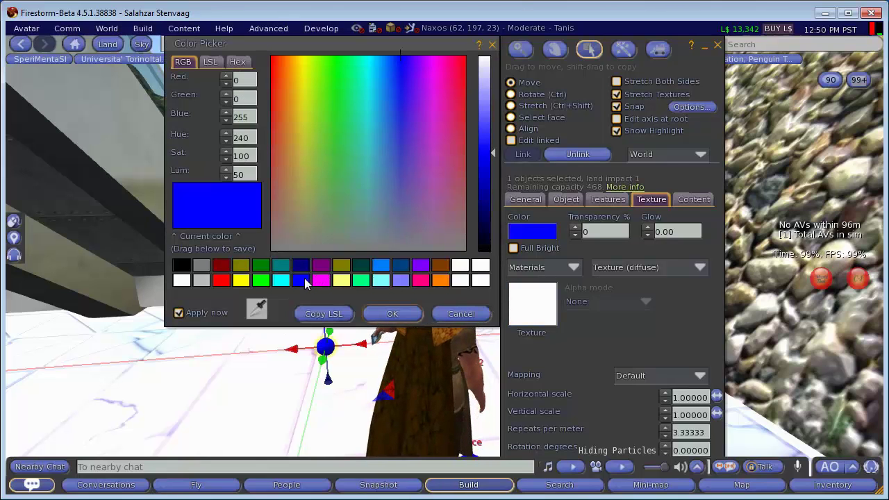
{"action": "left_click", "coordinate": [391, 314]}
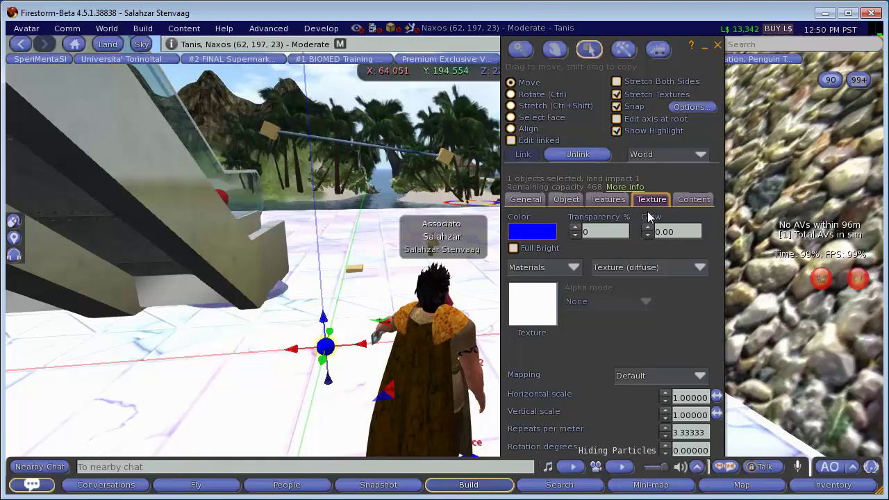
Bring the existing dance sphere into view and open its contents for editing
{"action": "left_click", "coordinate": [691, 199]}
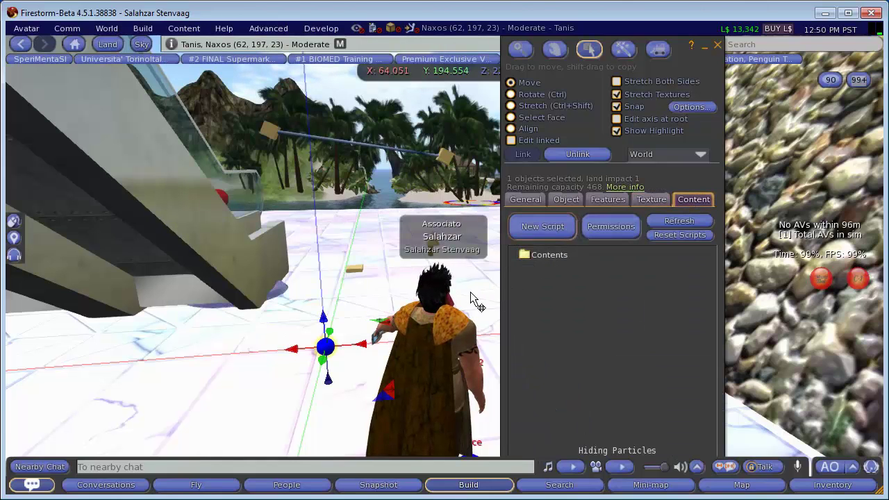
{"action": "left_click_drag", "start_coordinate": [678, 48], "coordinate": [812, 64]}
{"action": "left_click_drag", "start_coordinate": [591, 369], "coordinate": [460, 252], "text": "alt"}
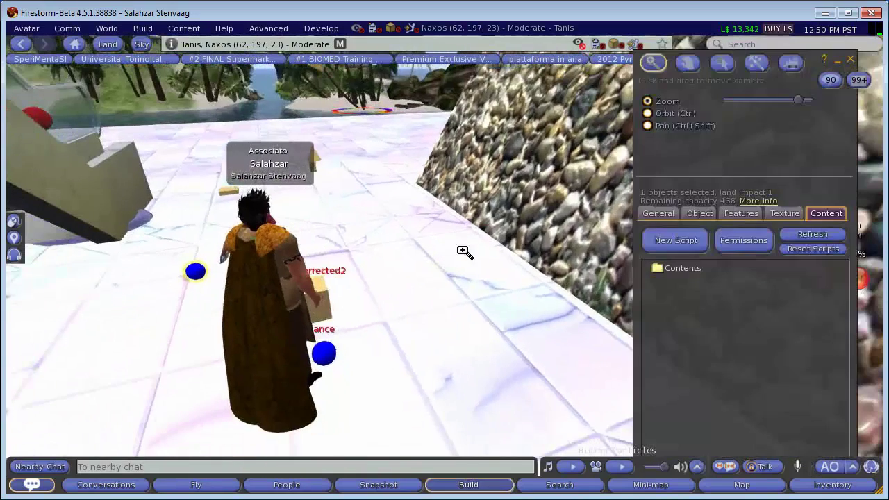
{"action": "right_click", "coordinate": [331, 360]}
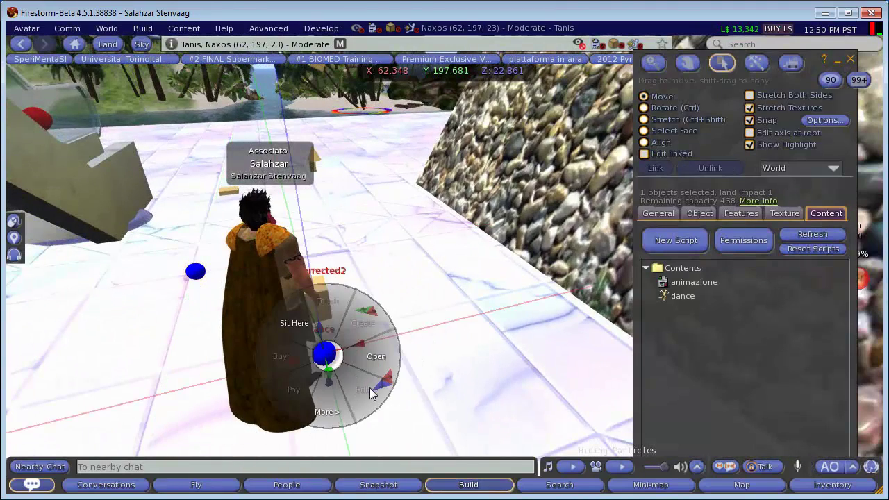
{"action": "left_click", "coordinate": [426, 384]}
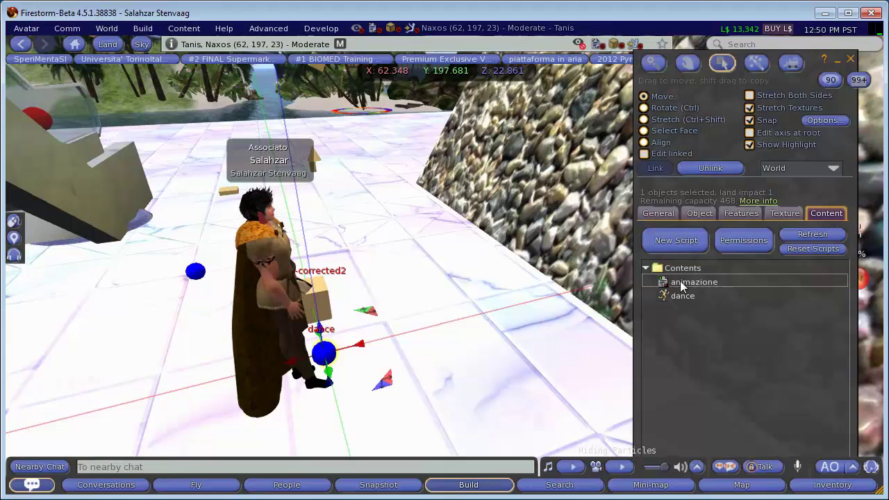
Open the full inventory beside the dance sphere's contents, collapse Calling Cards and expand the Scripts folder
{"action": "key", "text": "ctrl+i"}
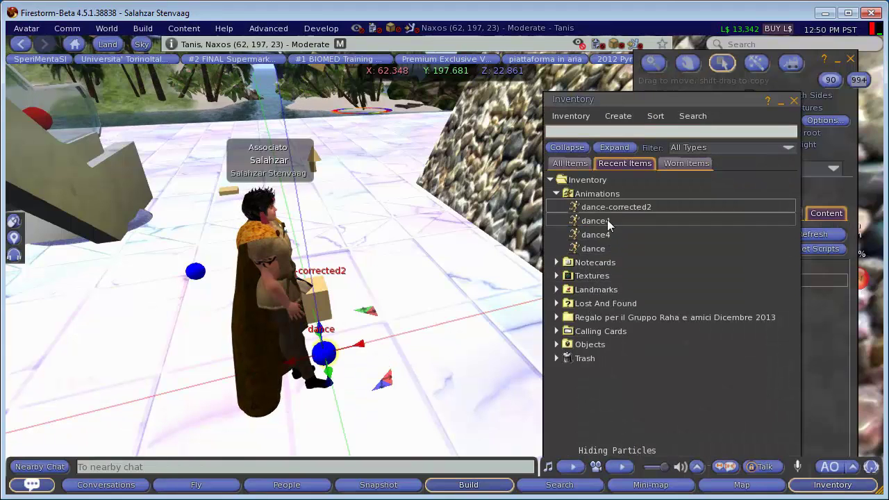
{"action": "left_click", "coordinate": [580, 166]}
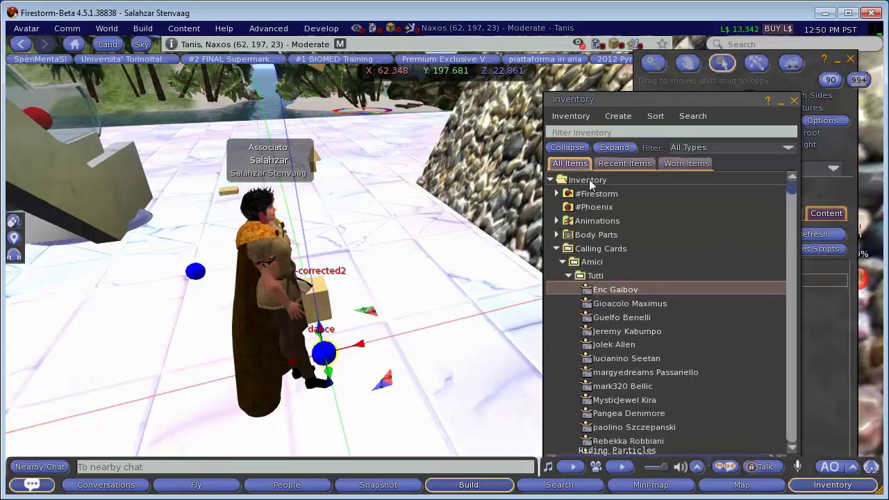
{"action": "left_click", "coordinate": [556, 251]}
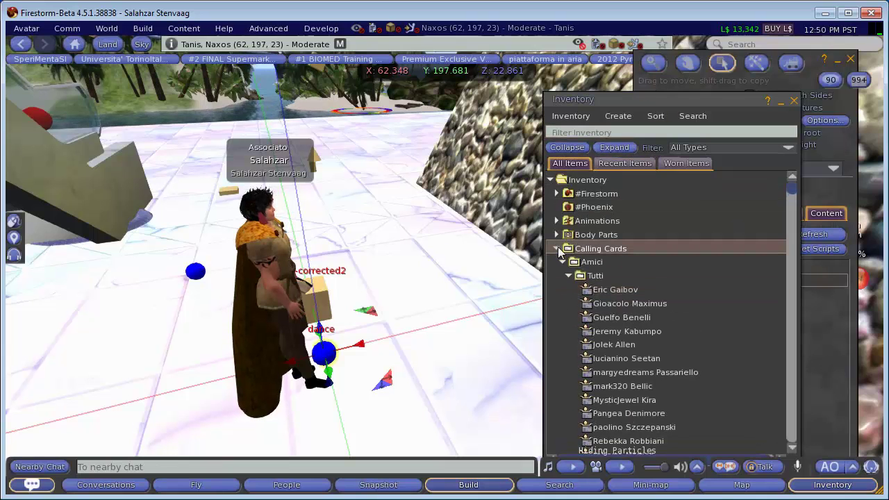
{"action": "left_click", "coordinate": [558, 249]}
{"action": "scroll", "coordinate": [558, 246], "scroll_direction": "down", "scroll_amount": 3}
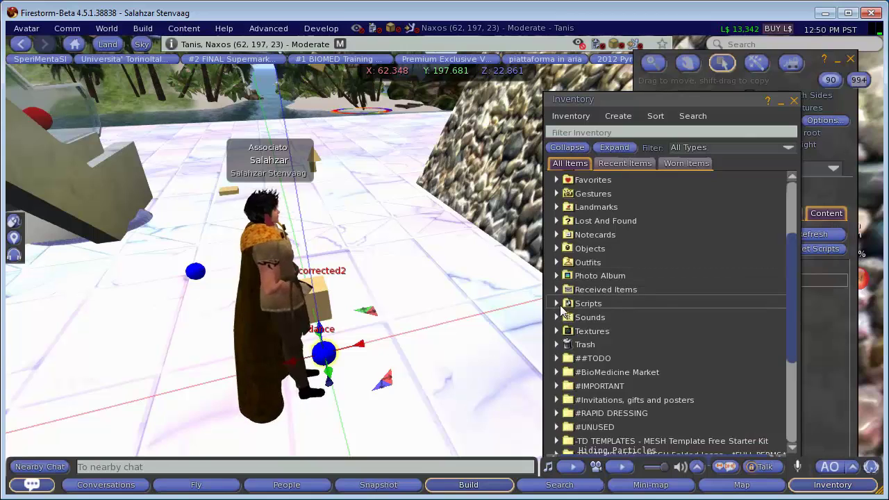
{"action": "left_click", "coordinate": [558, 303]}
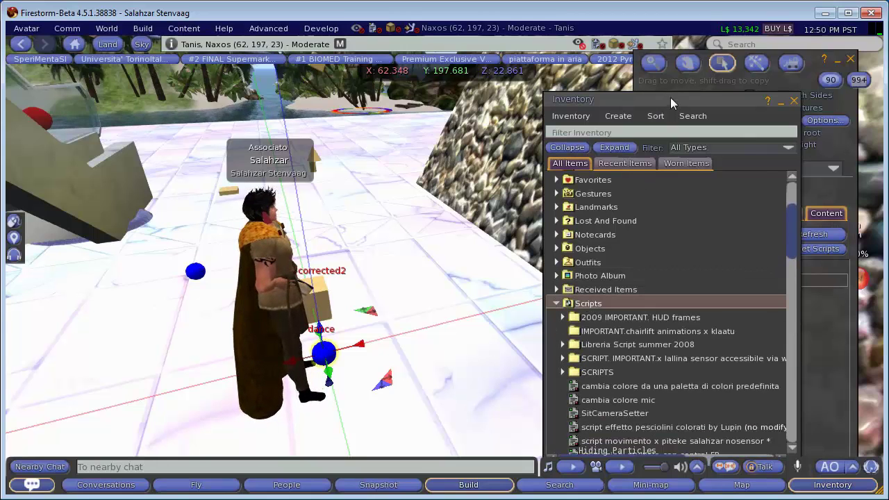
{"action": "left_click_drag", "start_coordinate": [671, 97], "coordinate": [491, 111]}
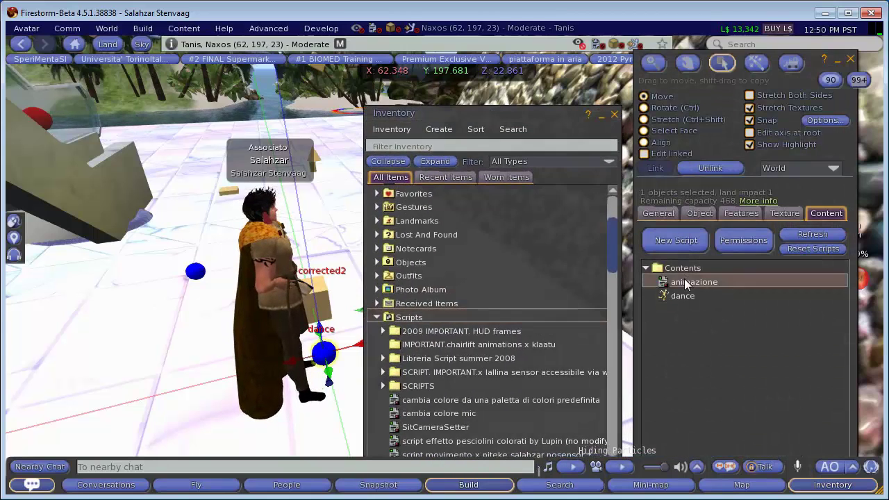
Extend the animazione script's name with a person's name and "novembre 2013", and copy it into the inventory's Scripts folder
{"action": "left_click", "coordinate": [686, 284]}
{"action": "left_click", "coordinate": [738, 281]}
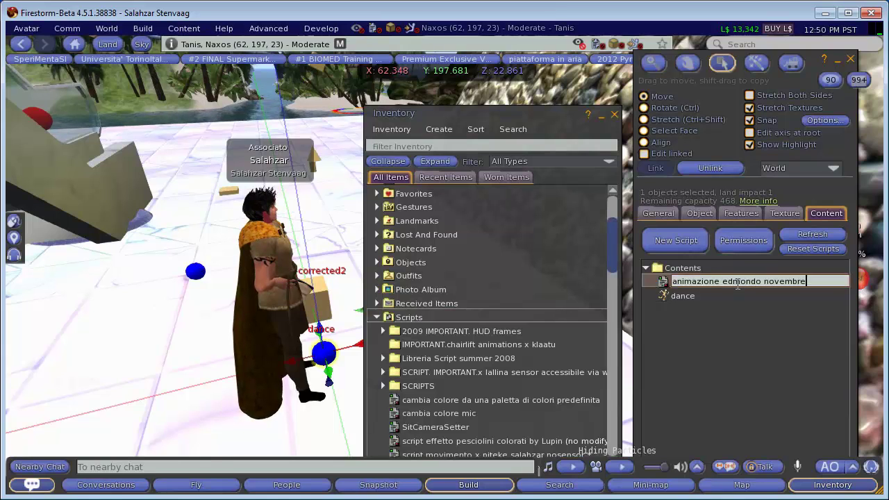
{"action": "key", "text": "Return"}
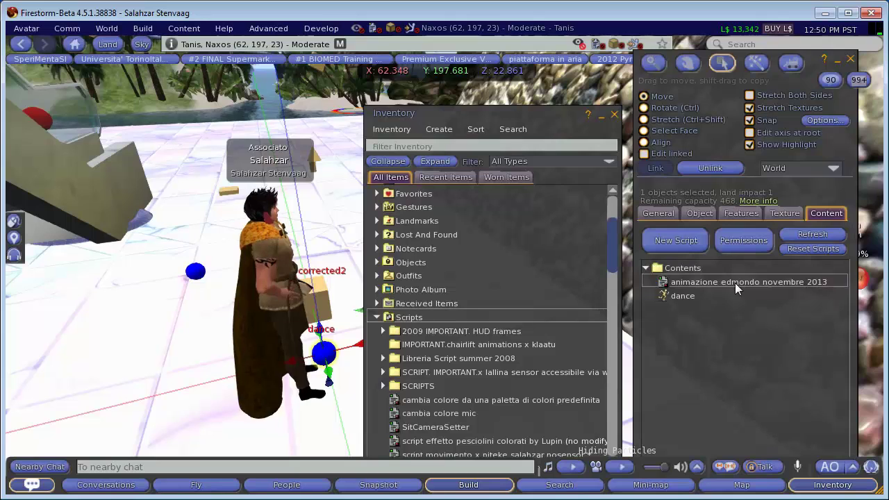
{"action": "left_click_drag", "start_coordinate": [709, 282], "coordinate": [437, 317]}
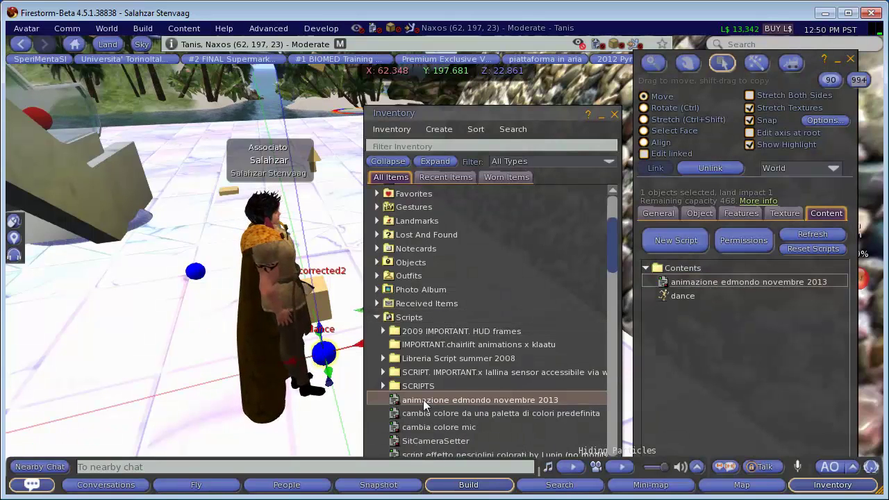
Copy the renamed animazione script and the dance-corrected2 animation from the inventory into the new blue sphere's contents
{"action": "left_click", "coordinate": [199, 273]}
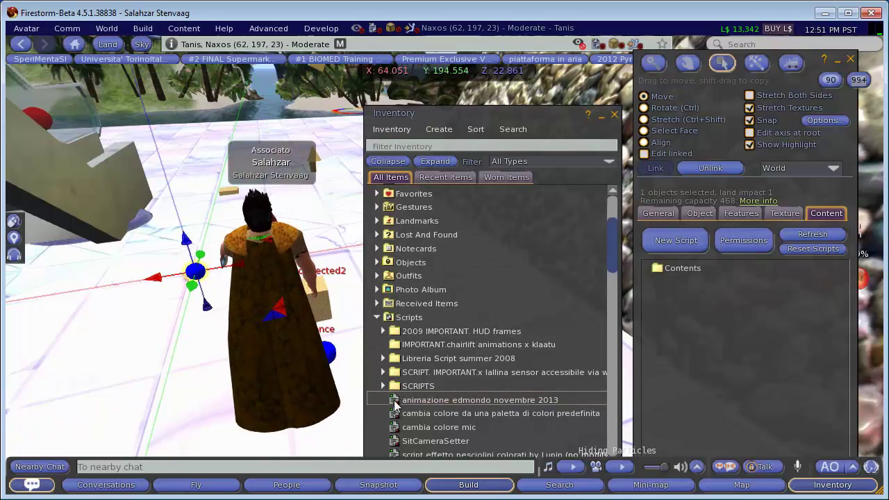
{"action": "left_click_drag", "start_coordinate": [394, 405], "coordinate": [314, 379]}
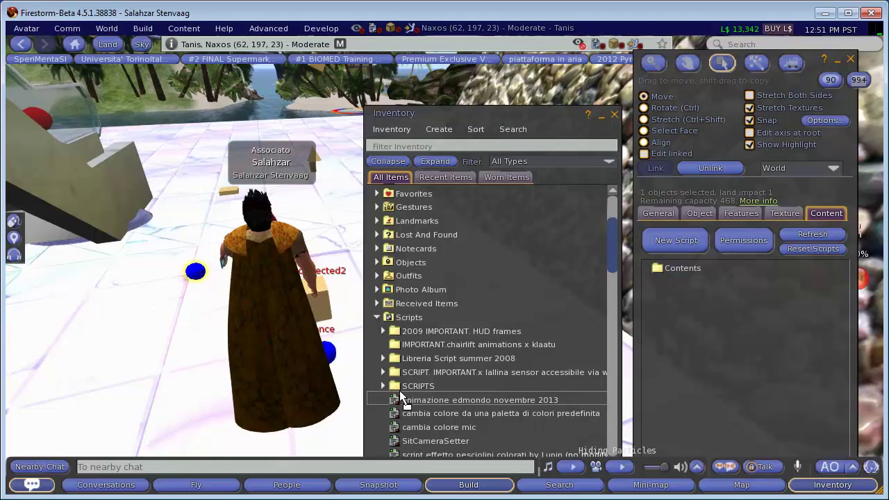
{"action": "left_click_drag", "start_coordinate": [399, 393], "coordinate": [197, 273]}
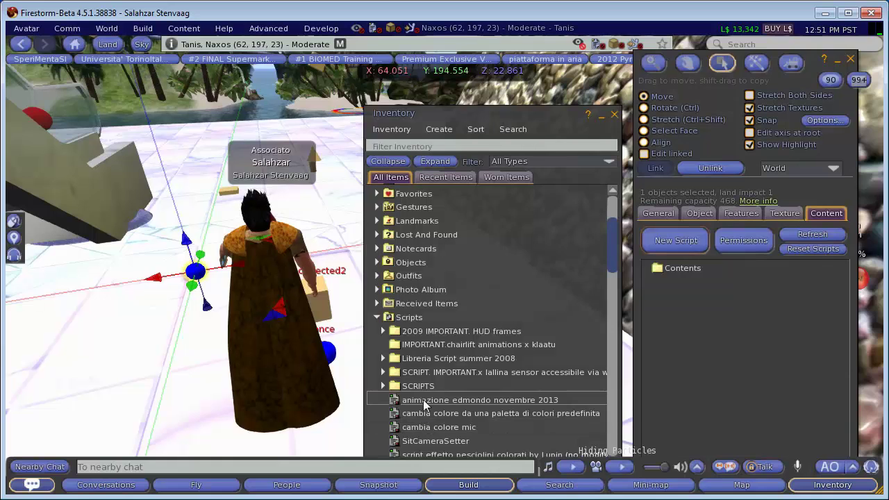
{"action": "left_click_drag", "start_coordinate": [423, 400], "coordinate": [707, 336]}
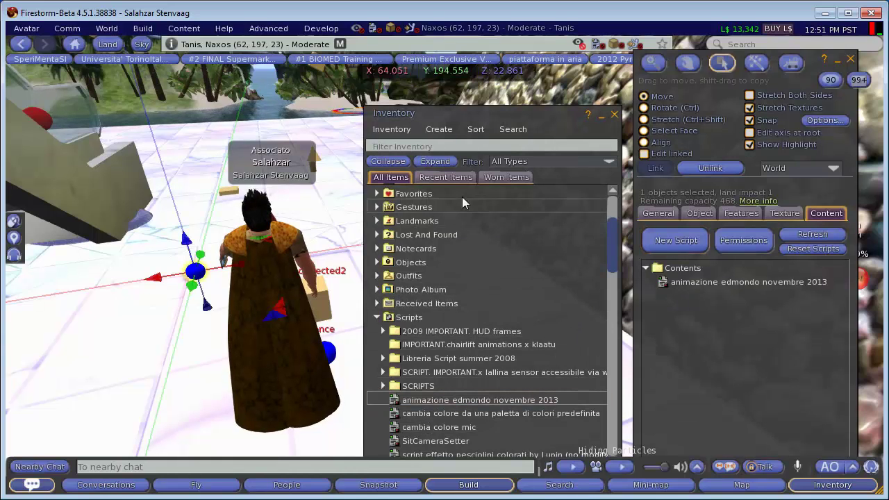
{"action": "left_click", "coordinate": [445, 176]}
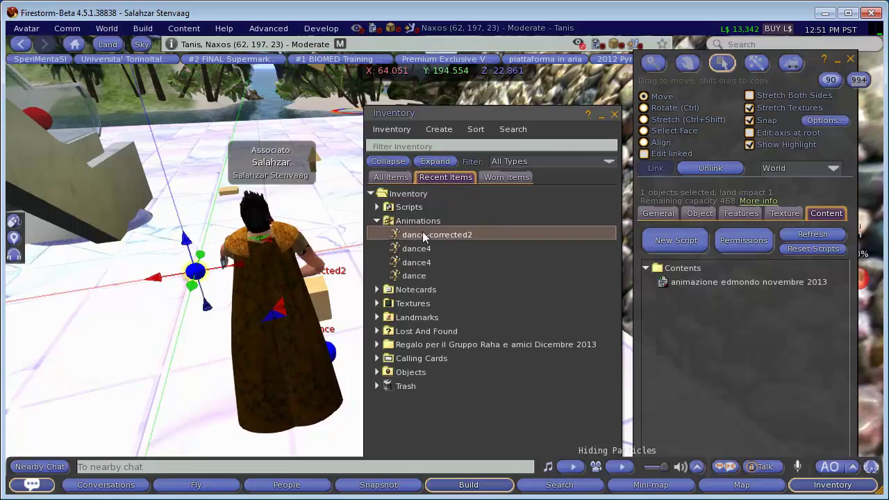
{"action": "left_click_drag", "start_coordinate": [421, 237], "coordinate": [683, 317]}
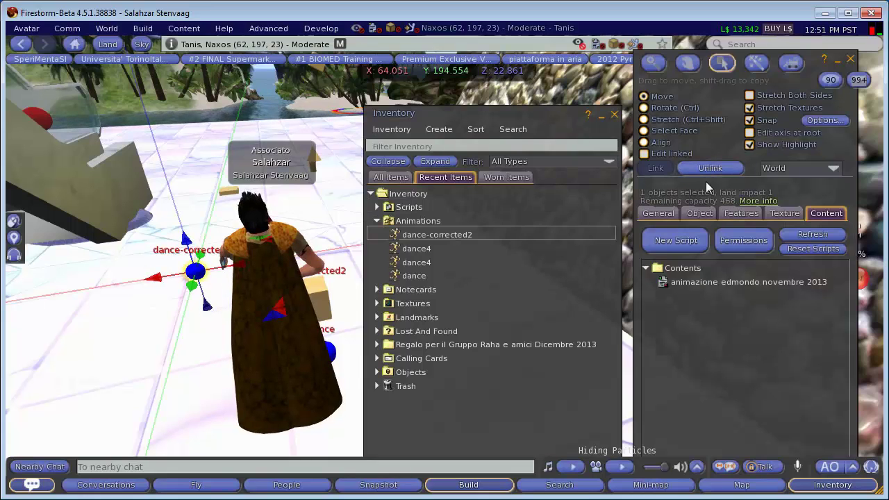
Name the new sphere "Danza corretta" and set its click action to Sit on object
{"action": "left_click", "coordinate": [658, 213]}
{"action": "left_click", "coordinate": [729, 235]}
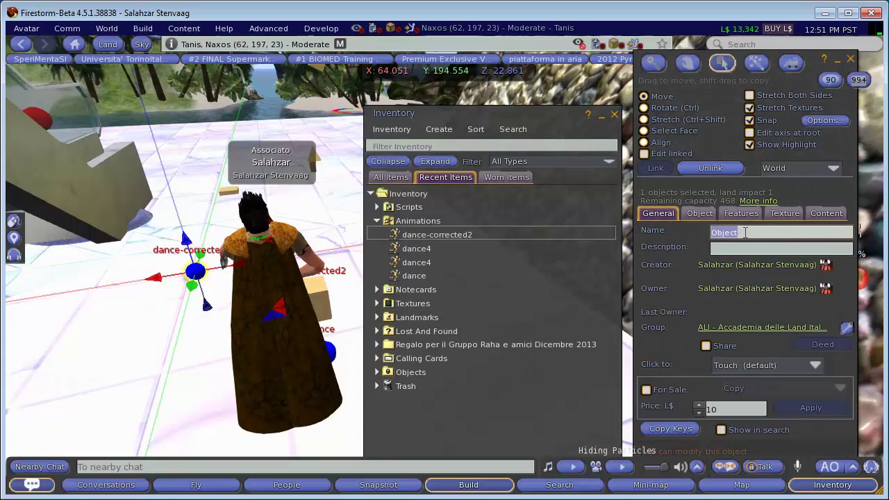
{"action": "type", "text": "Danza corretta"}
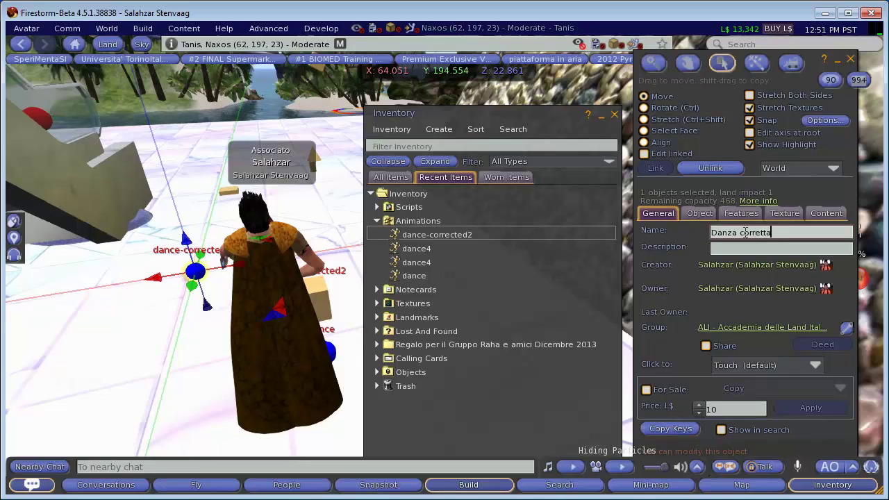
{"action": "key", "text": "Tab"}
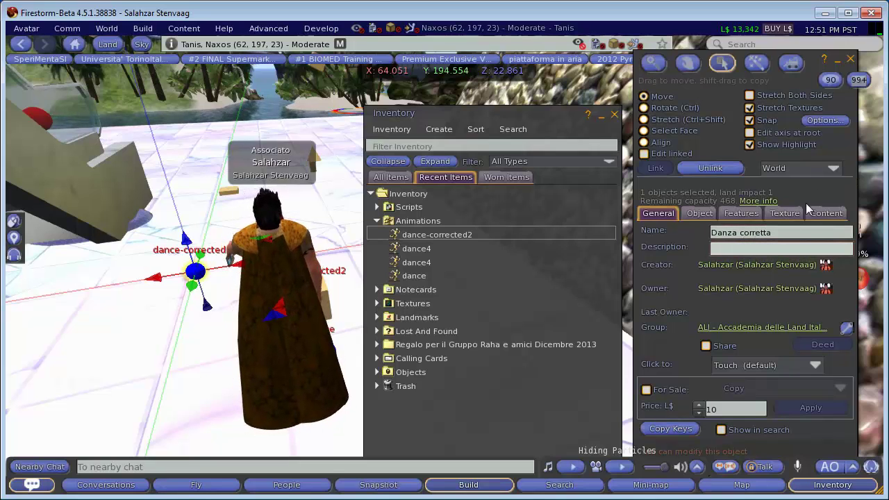
{"action": "left_click", "coordinate": [735, 366]}
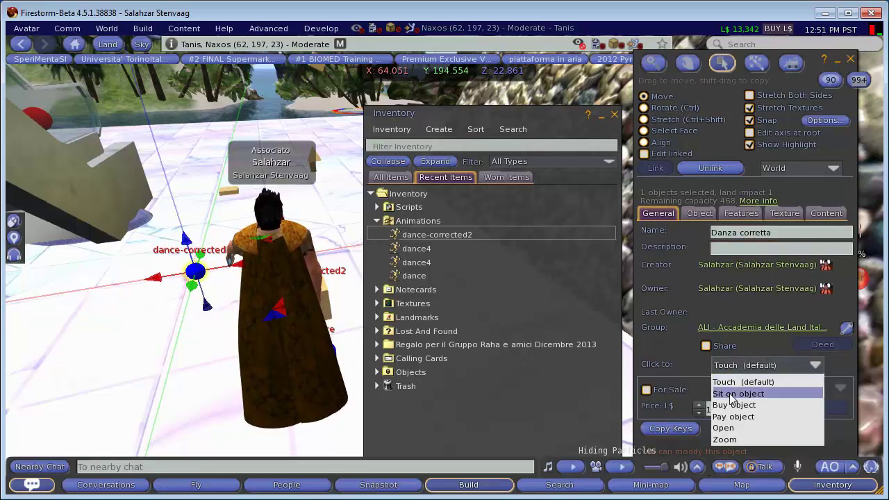
{"action": "left_click", "coordinate": [734, 394]}
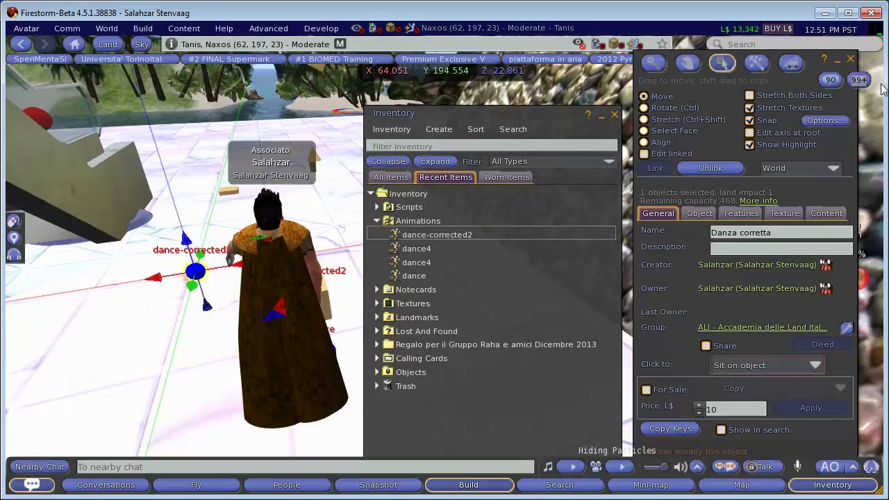
Close the build and inventory windows, and test the corrected dance by sitting on the new sphere and standing up again
{"action": "left_click", "coordinate": [852, 60]}
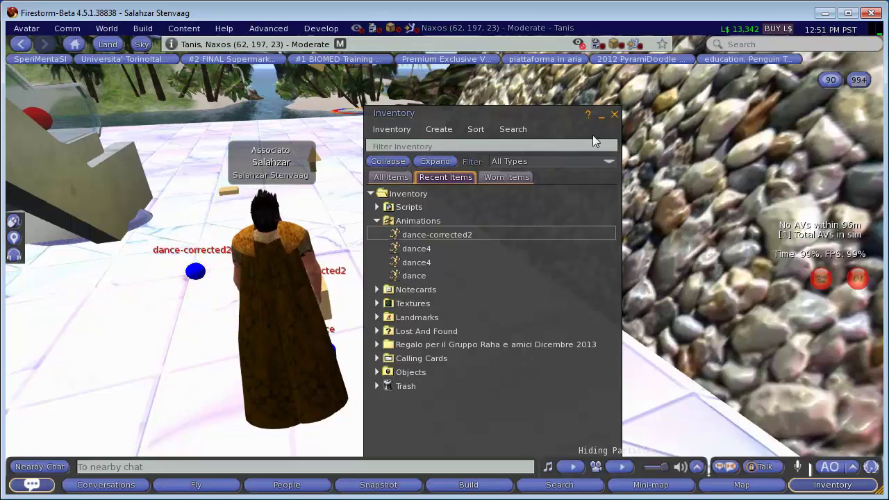
{"action": "left_click", "coordinate": [614, 114]}
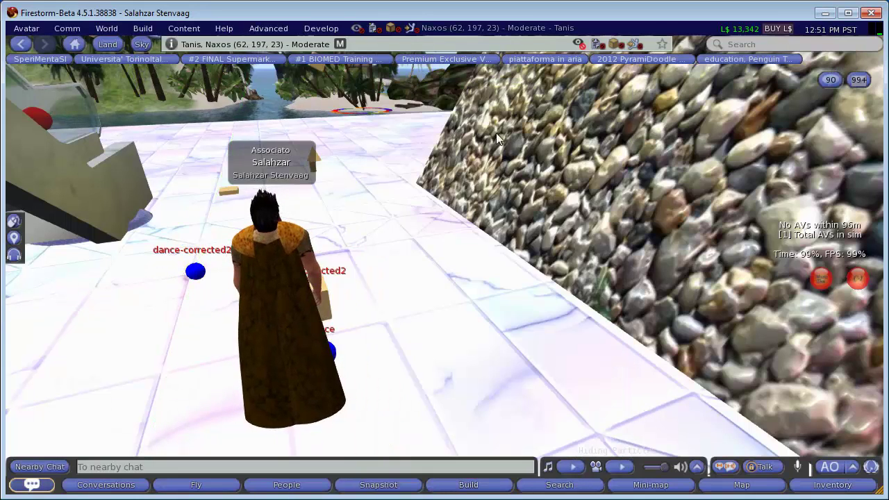
{"action": "left_click", "coordinate": [190, 271]}
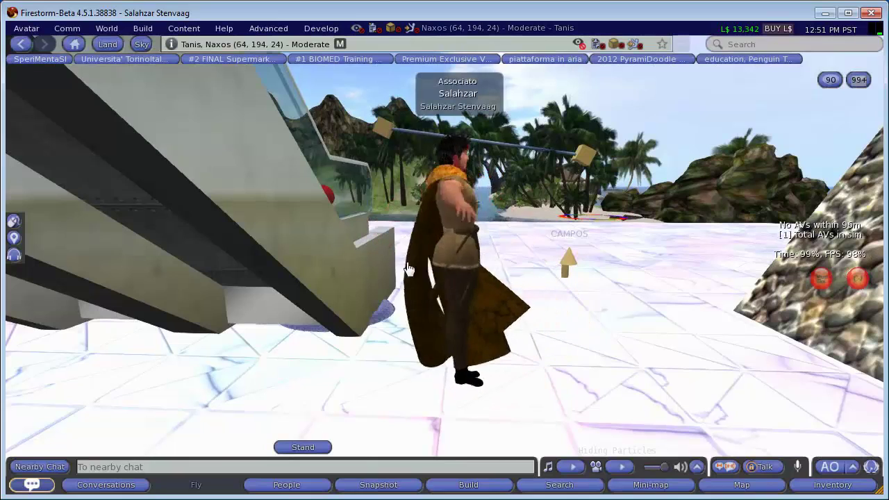
{"action": "left_click", "coordinate": [298, 448]}
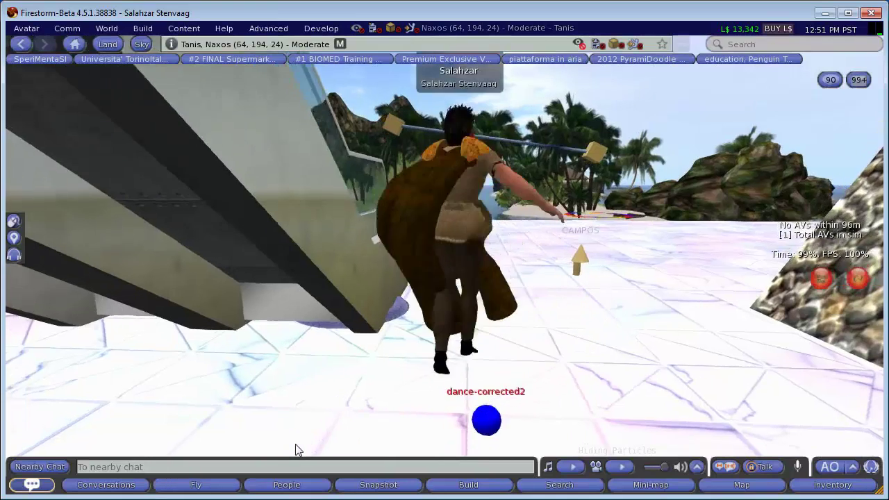
Start an animation upload and open the file dance-corrected2.bvh for it
{"action": "left_click", "coordinate": [24, 29]}
{"action": "mouse_move", "coordinate": [52, 267]}
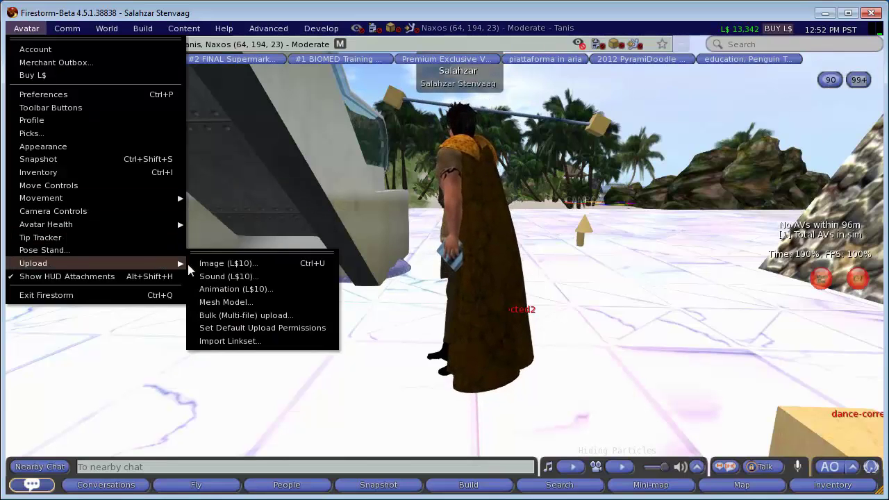
{"action": "left_click", "coordinate": [230, 289]}
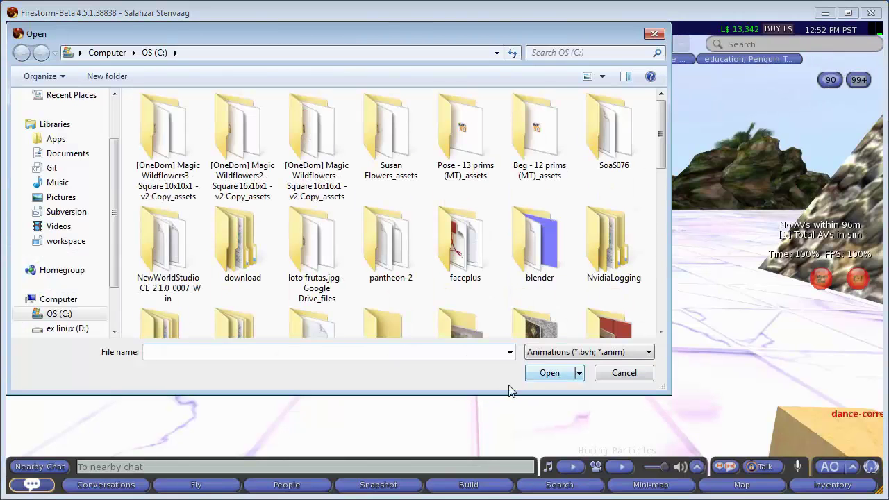
{"action": "key", "text": "BackSpace"}
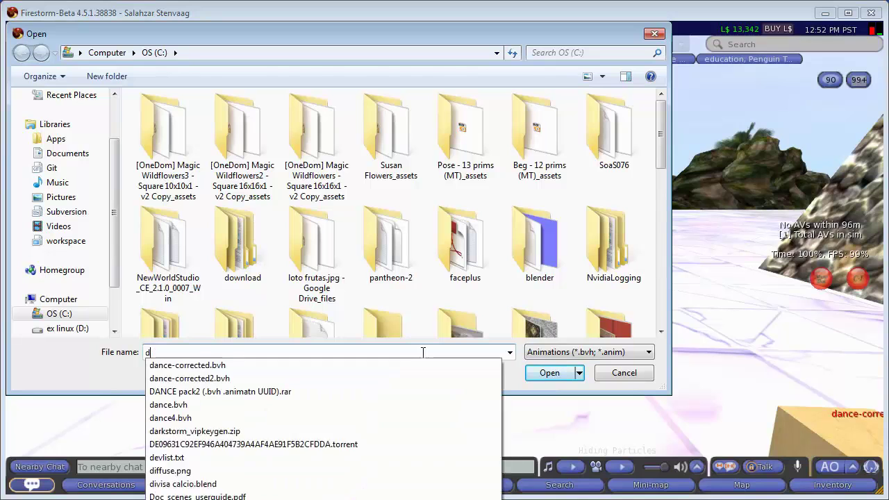
{"action": "type", "text": "ance"}
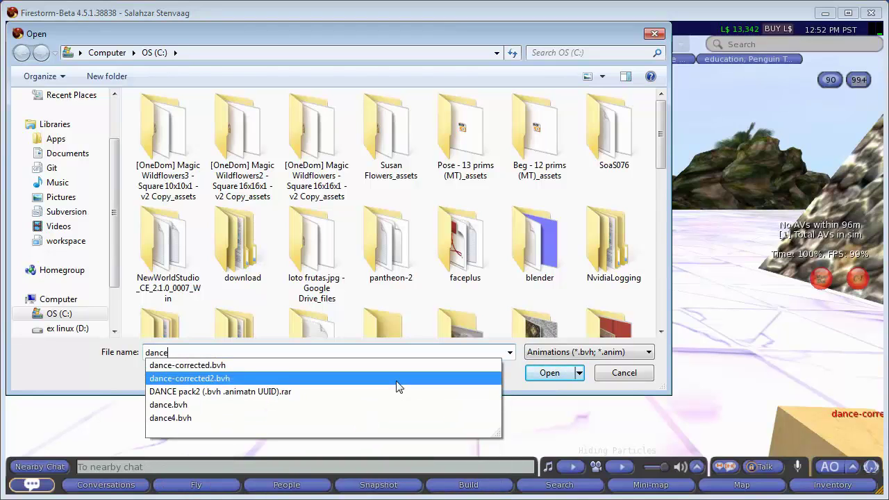
{"action": "left_click", "coordinate": [397, 379]}
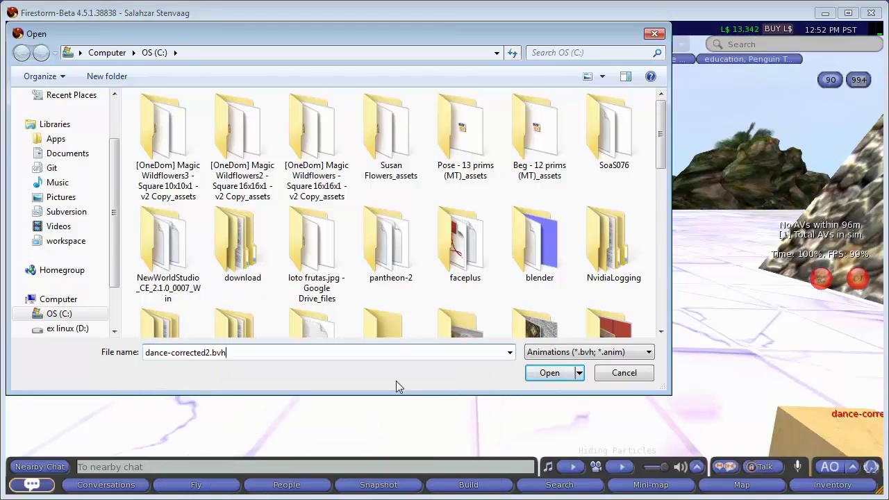
{"action": "left_click", "coordinate": [549, 373]}
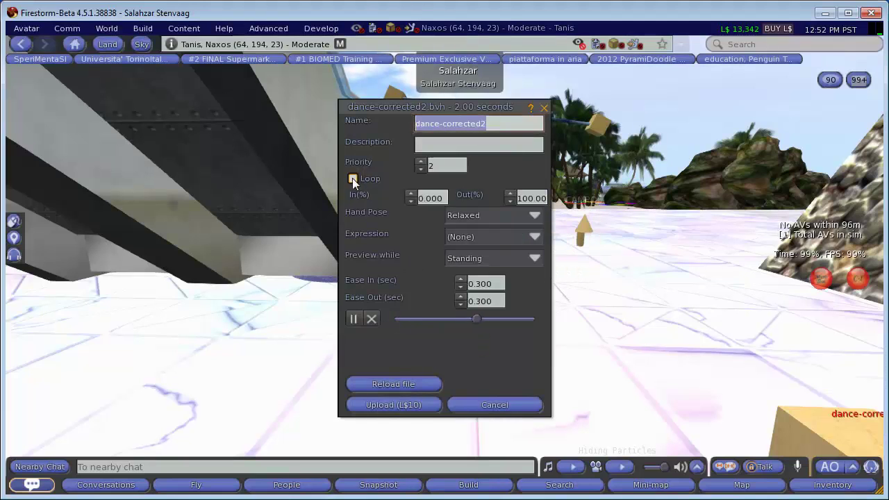
Turn on looping for the dance-corrected2 upload and set its priority to 4
{"action": "left_click", "coordinate": [352, 179]}
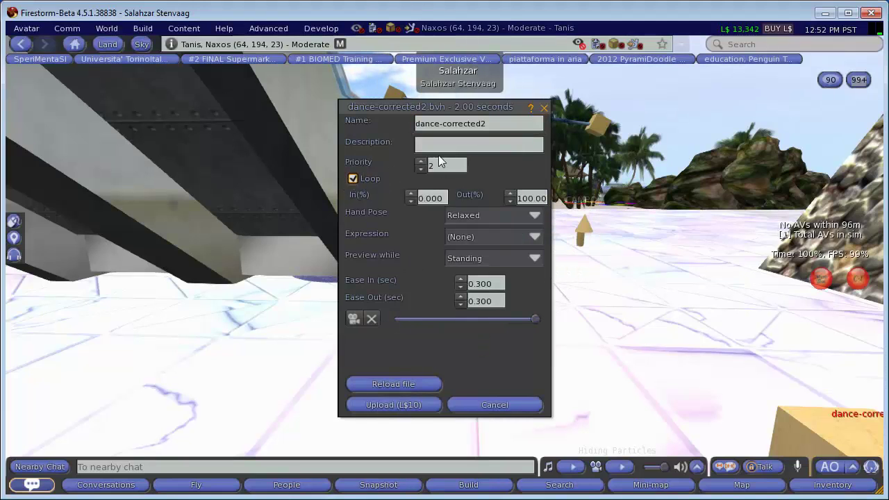
{"action": "double_click", "coordinate": [430, 165]}
{"action": "key", "text": "BackSpace"}
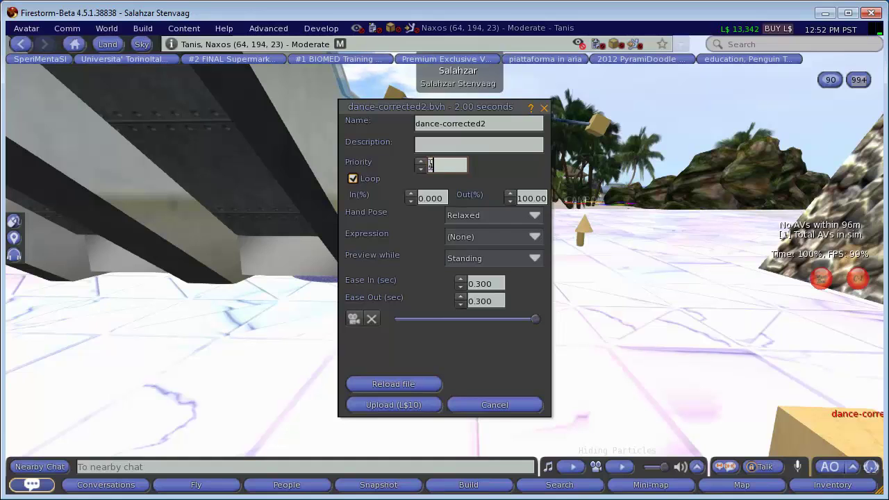
{"action": "type", "text": "4"}
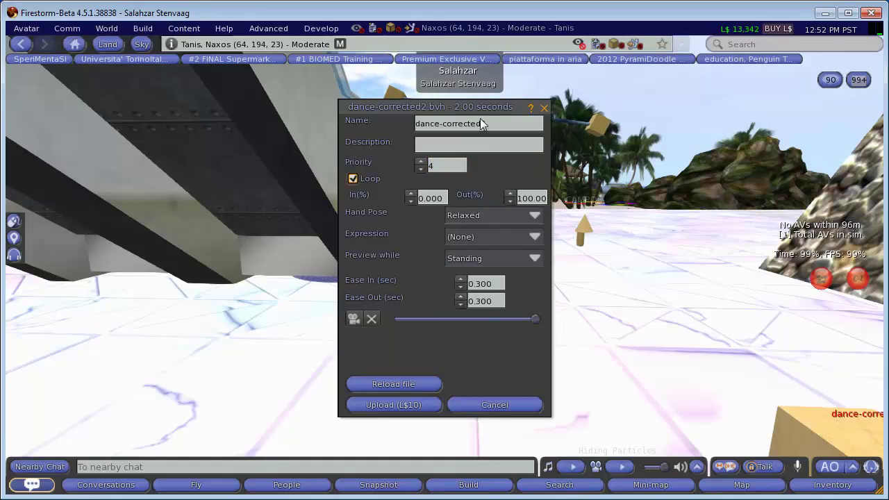
Play the dance preview on the avatar and try the hand poses Point Both, Fist and Salute Right, ending with Peace Right
{"action": "left_click_drag", "start_coordinate": [476, 107], "coordinate": [684, 116]}
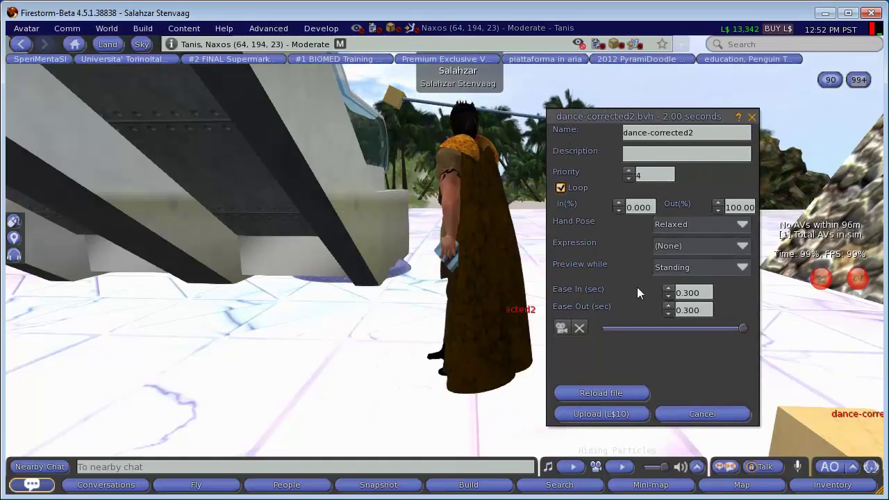
{"action": "left_click", "coordinate": [562, 326]}
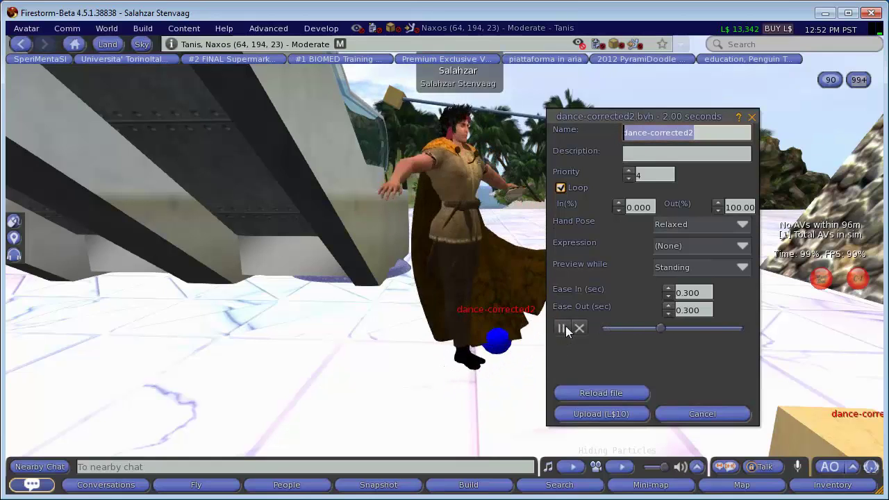
{"action": "left_click", "coordinate": [680, 223]}
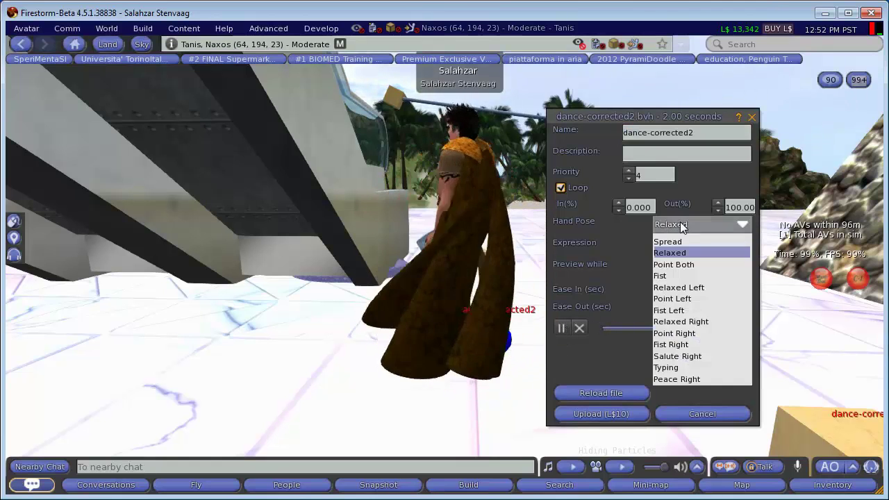
{"action": "left_click", "coordinate": [677, 265]}
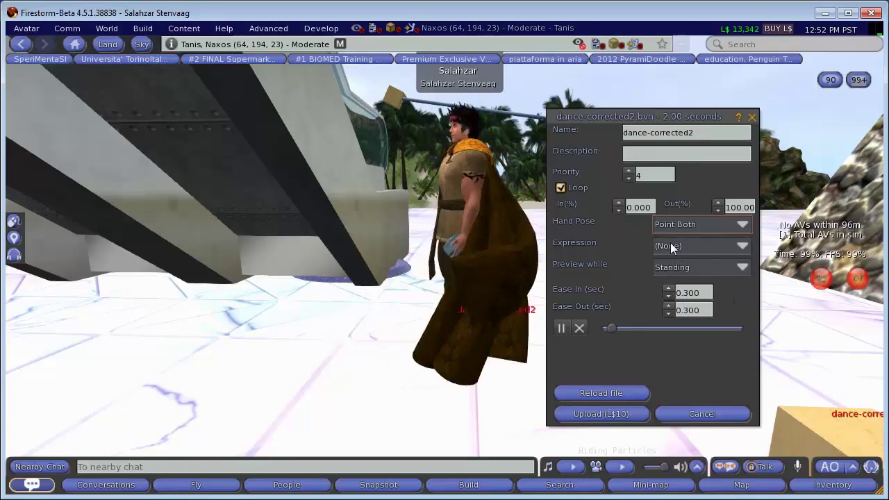
{"action": "left_click", "coordinate": [660, 226]}
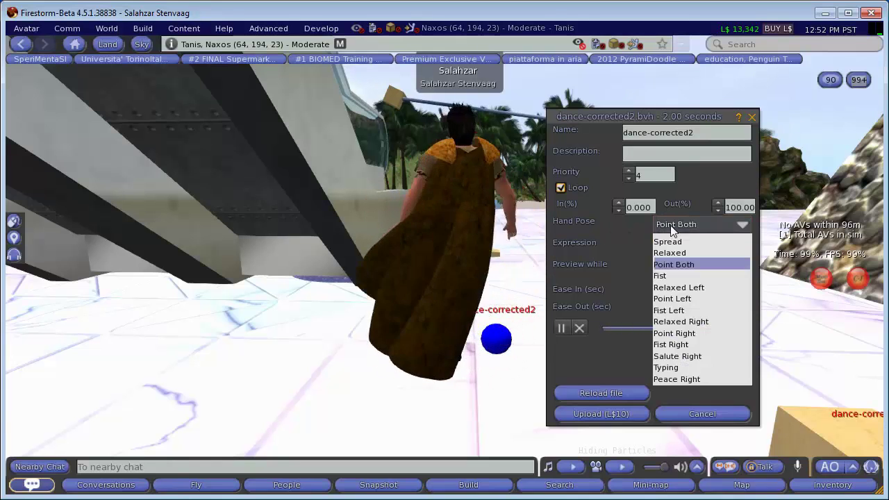
{"action": "left_click", "coordinate": [674, 279]}
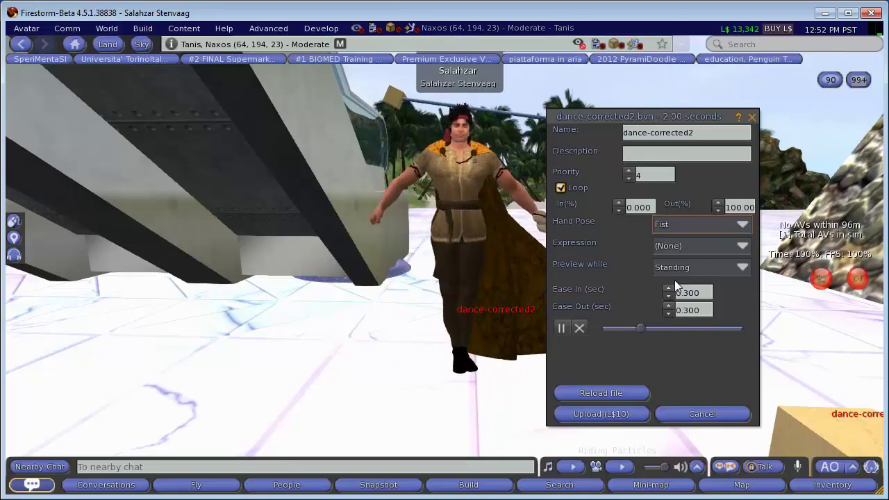
{"action": "left_click", "coordinate": [680, 229]}
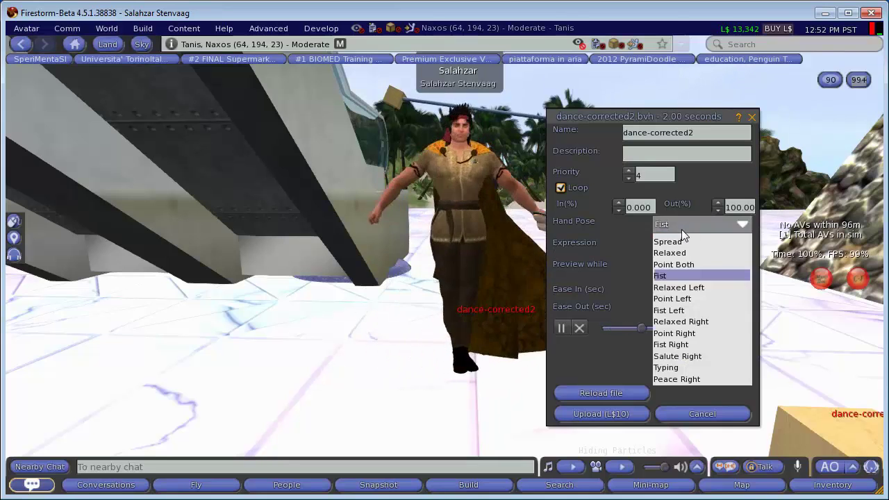
{"action": "left_click", "coordinate": [673, 358]}
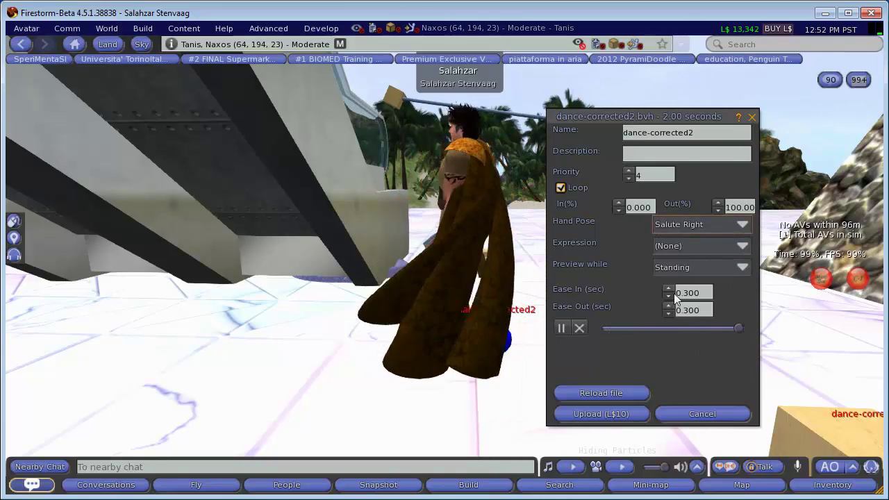
{"action": "left_click", "coordinate": [681, 228]}
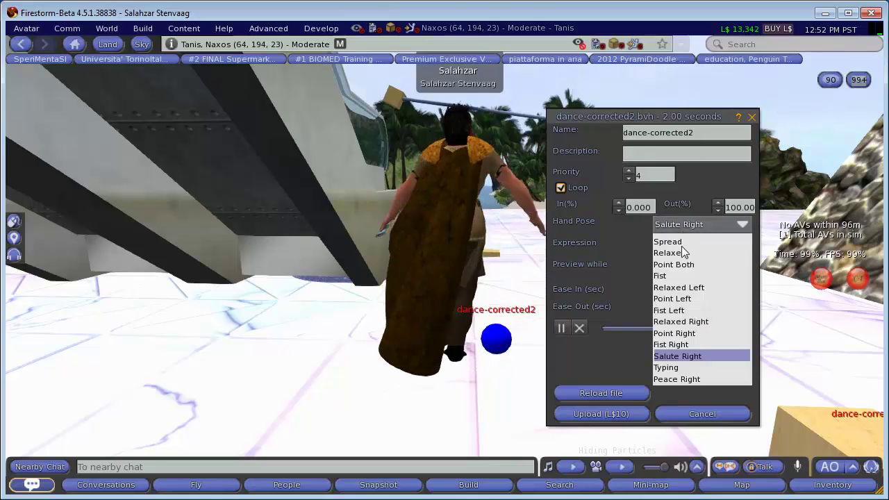
{"action": "left_click", "coordinate": [679, 380]}
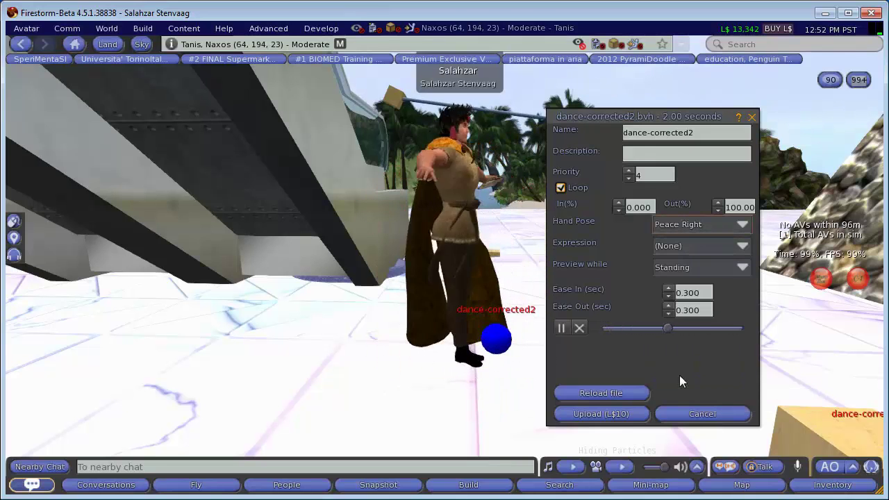